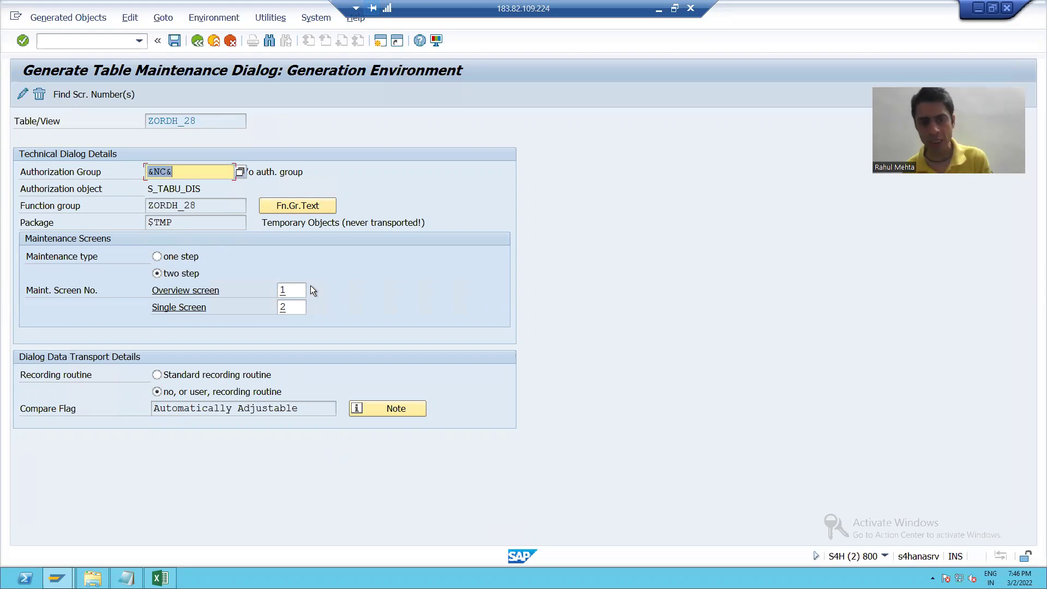
Check the single screen number 2 in the maintenance dialog generation settings.
left_click(291, 290)
double_click(290, 308)
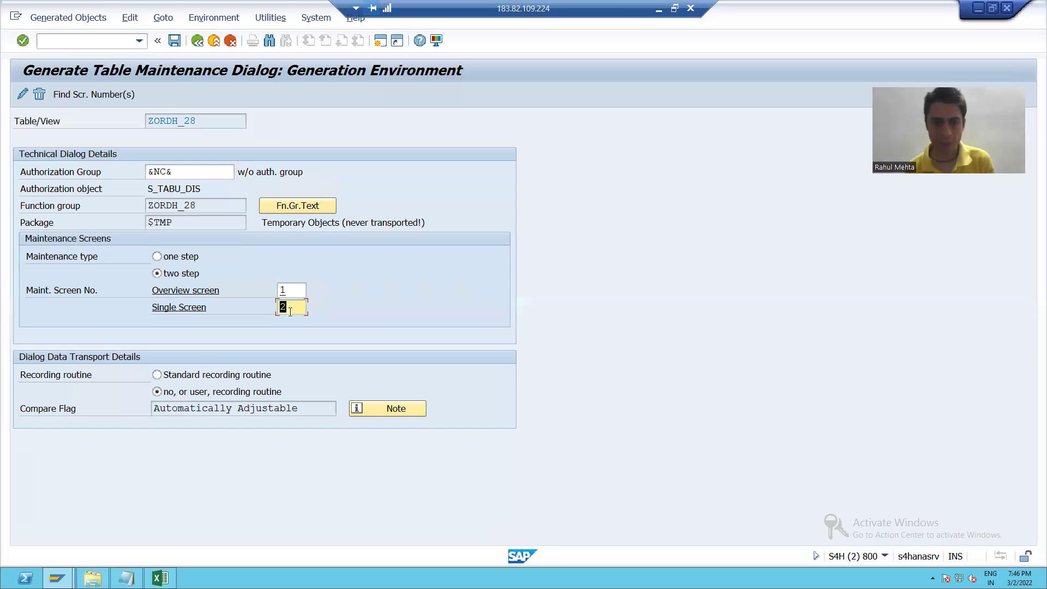
left_click(56, 578)
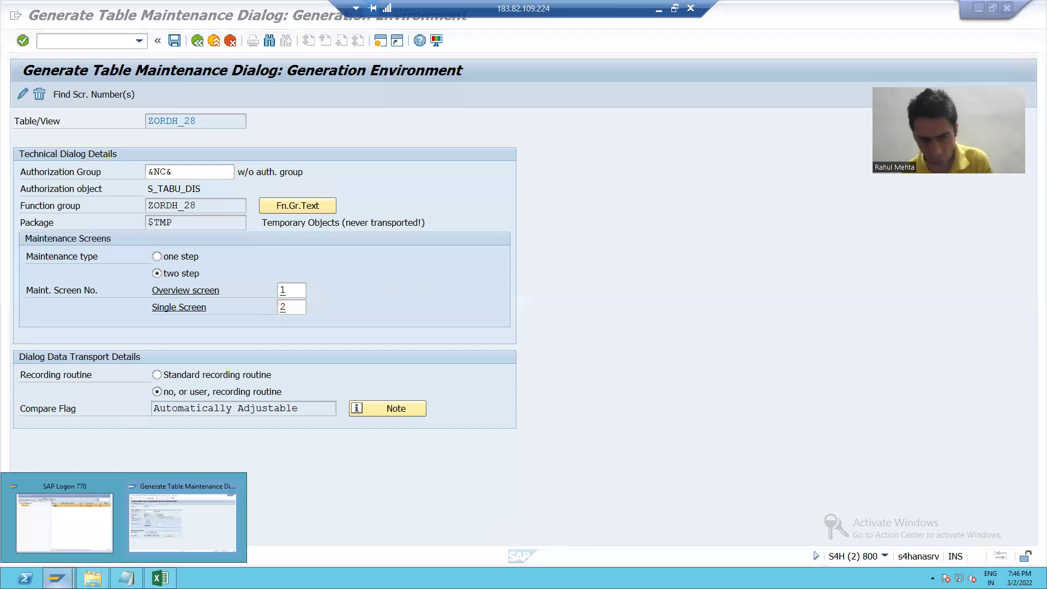
left_click(161, 535)
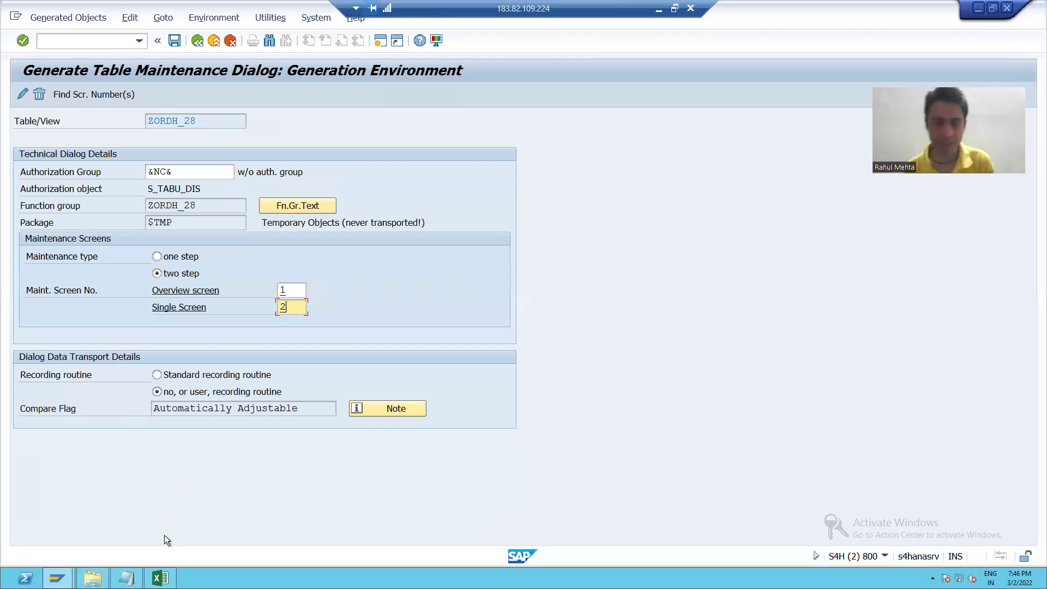
Start SM30 in a new session with /osm30 and maintain table ZORDH_28.
left_click(65, 42)
type("/osm30")
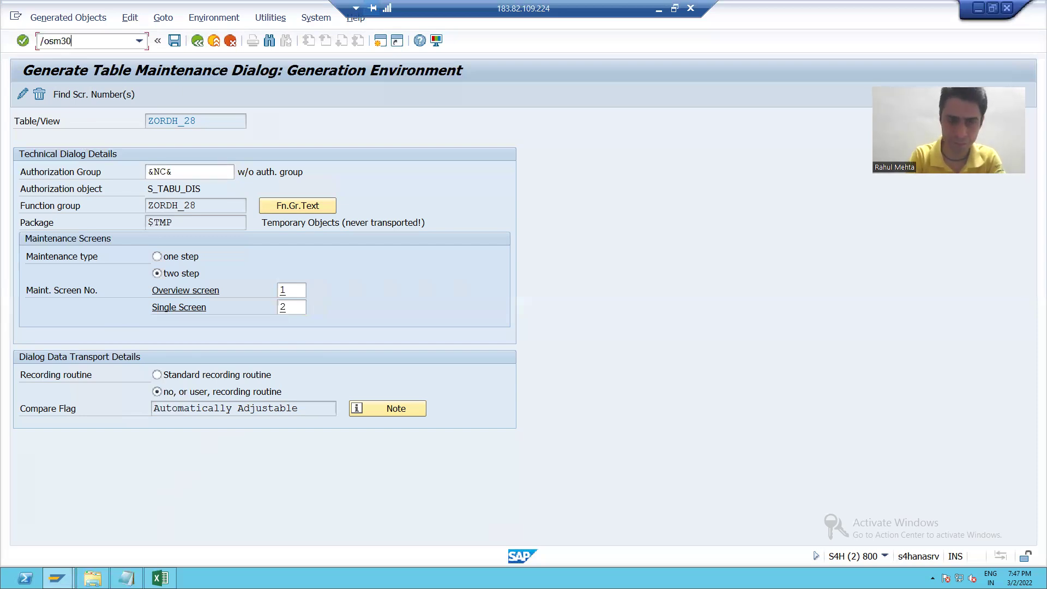
key("Return")
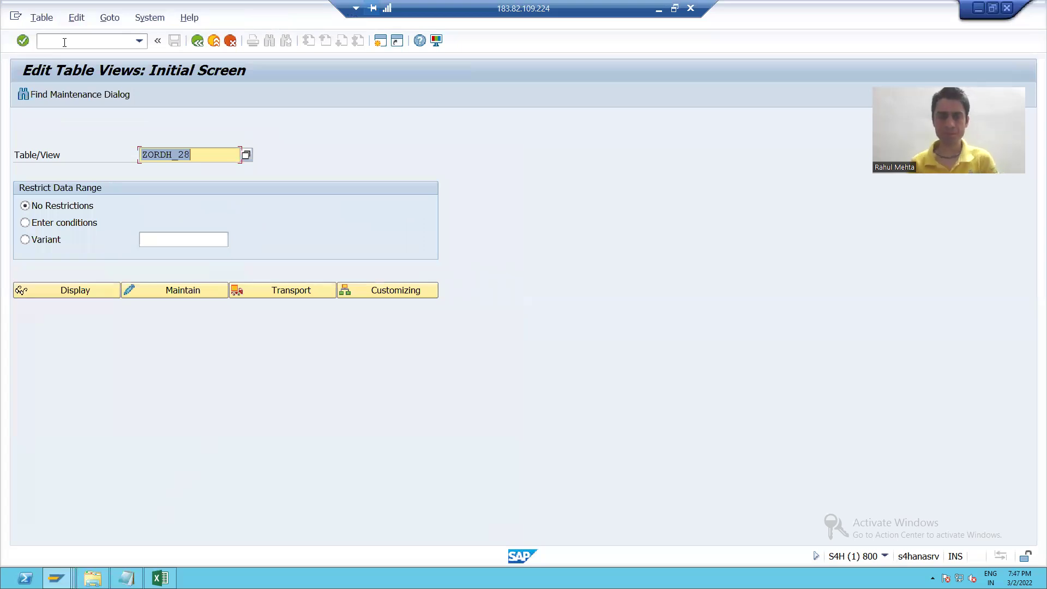
left_click(152, 288)
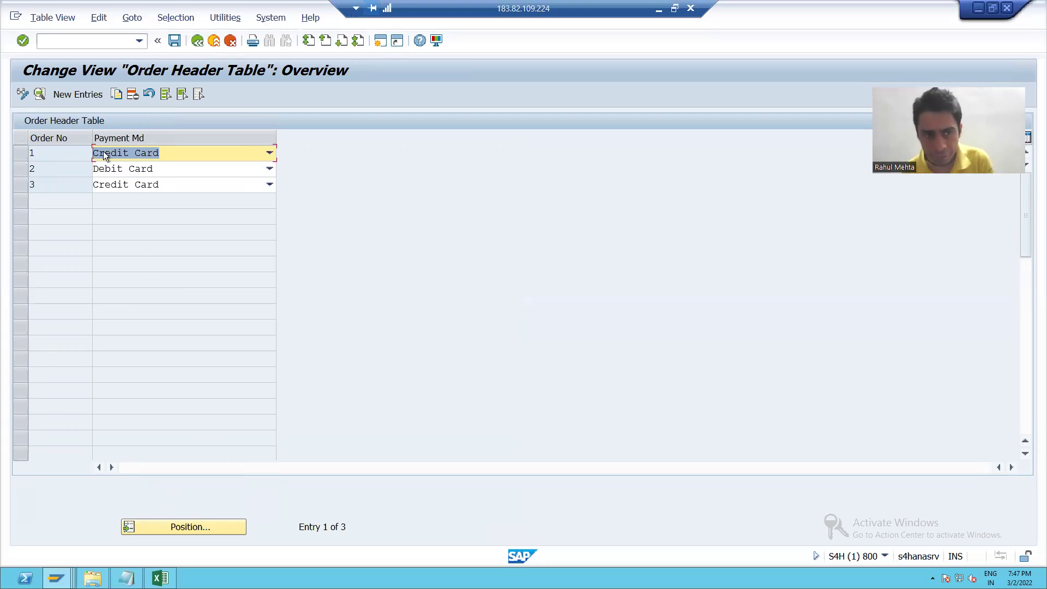
Enter new order 4: date 02.03.2022, Net Banking, total 300,000, currency INR.
left_click(83, 97)
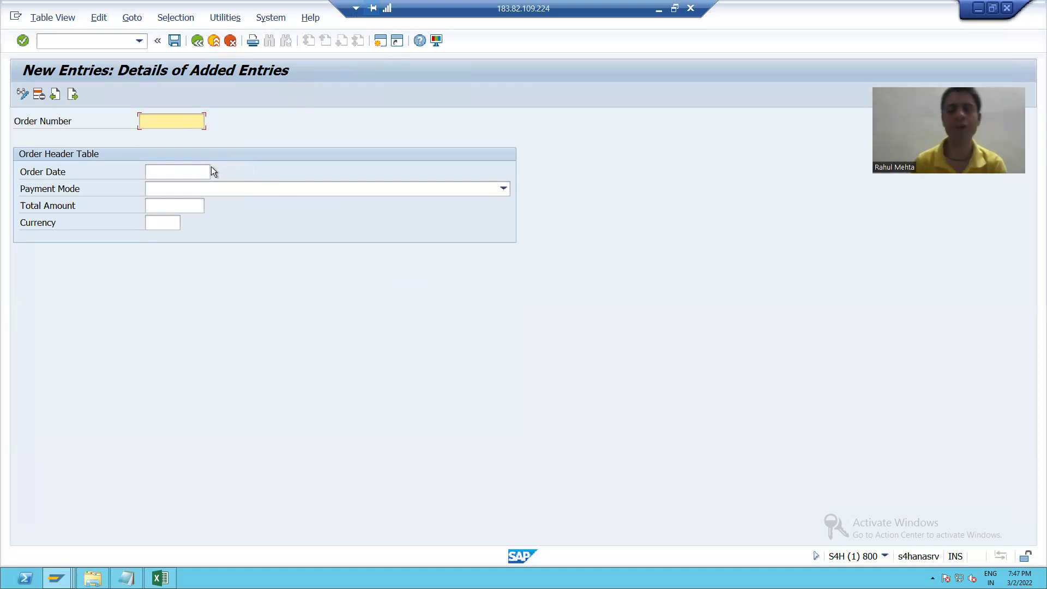
left_click(163, 124)
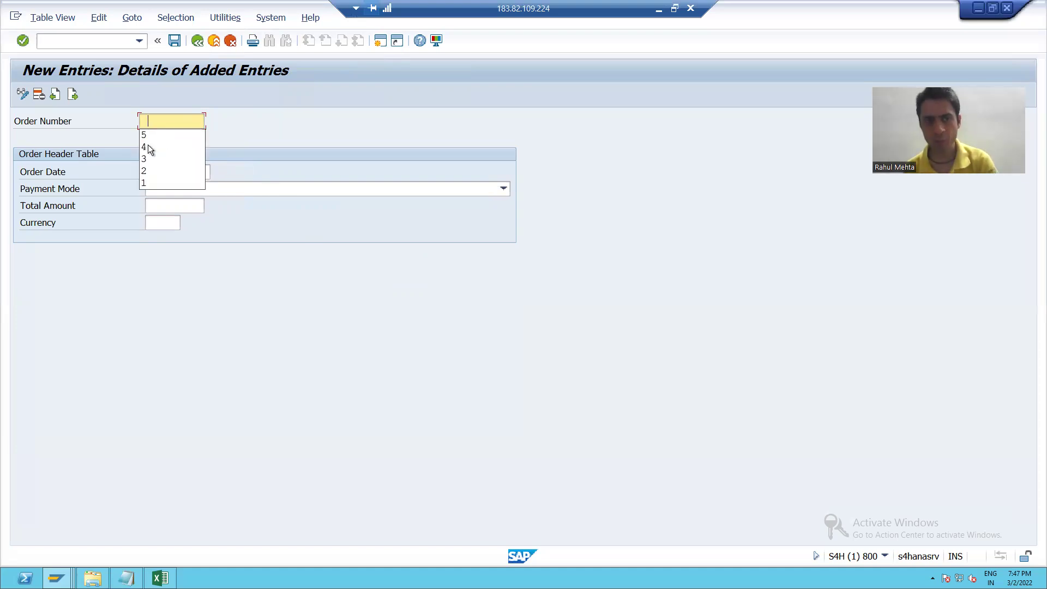
left_click(153, 149)
left_click(153, 170)
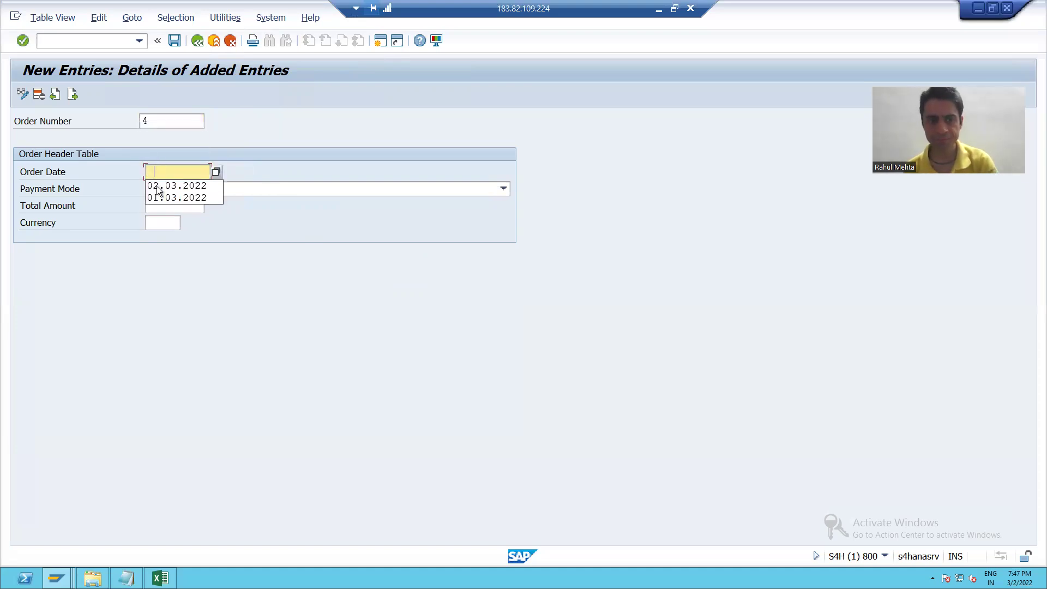
left_click(156, 185)
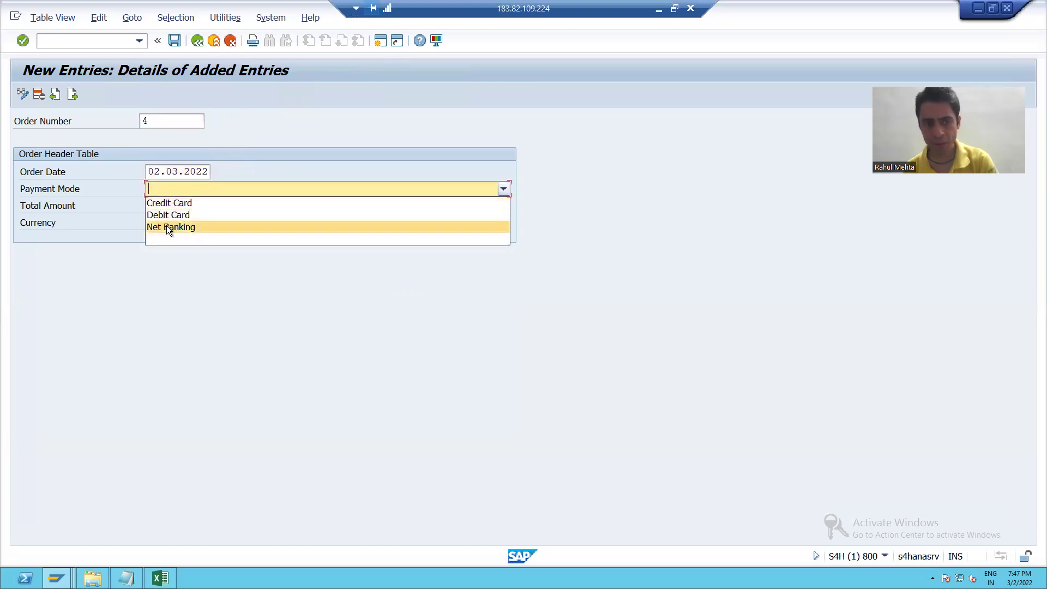
left_click(166, 226)
left_click(169, 206)
left_click(169, 220)
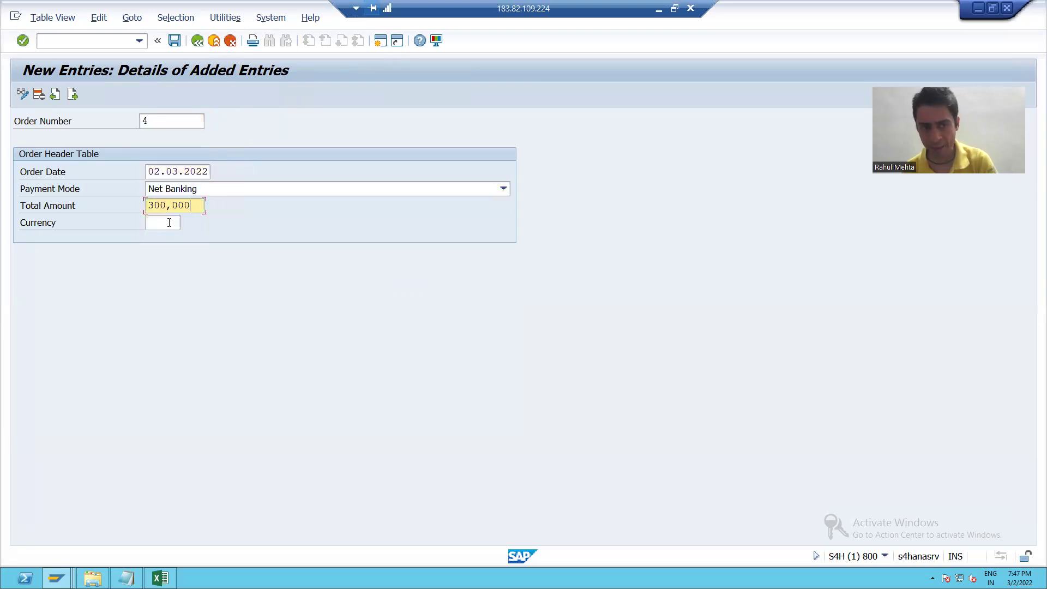
left_click(162, 237)
type("INR")
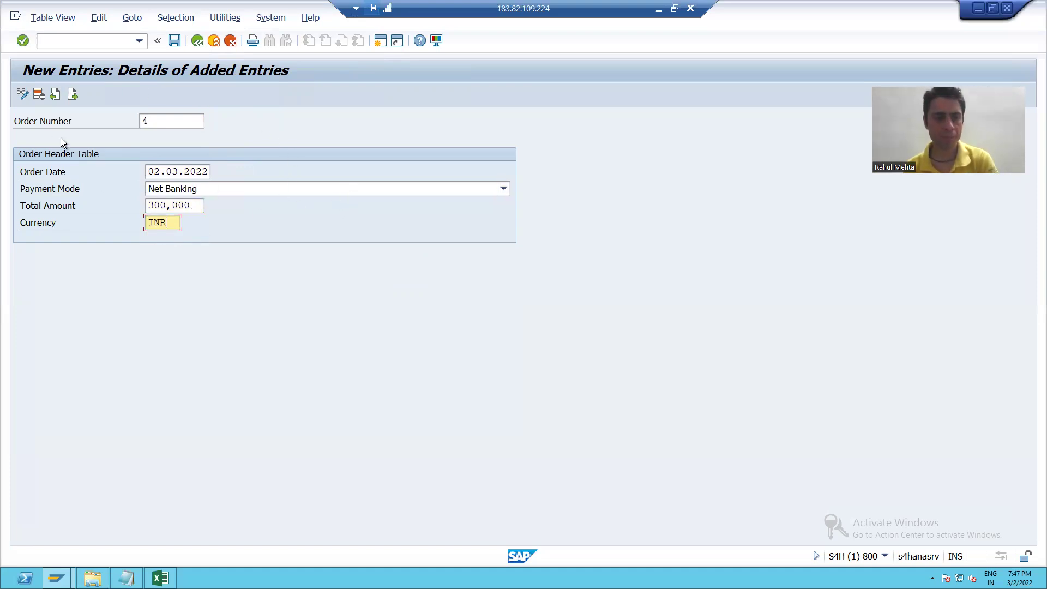
Shorten the rejected total amount and accept order 4's entry.
left_click(71, 95)
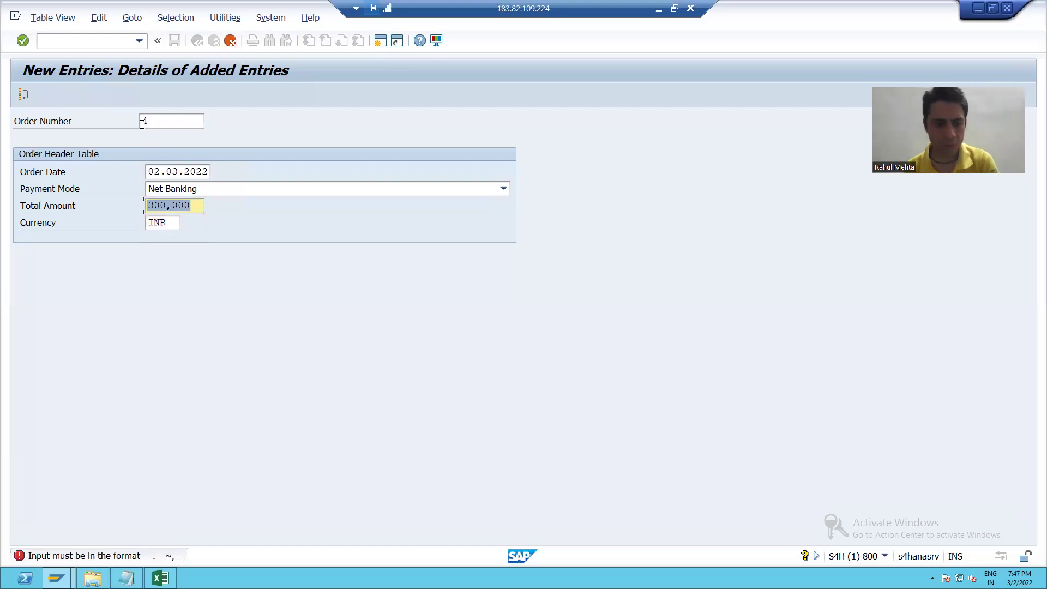
key("End")
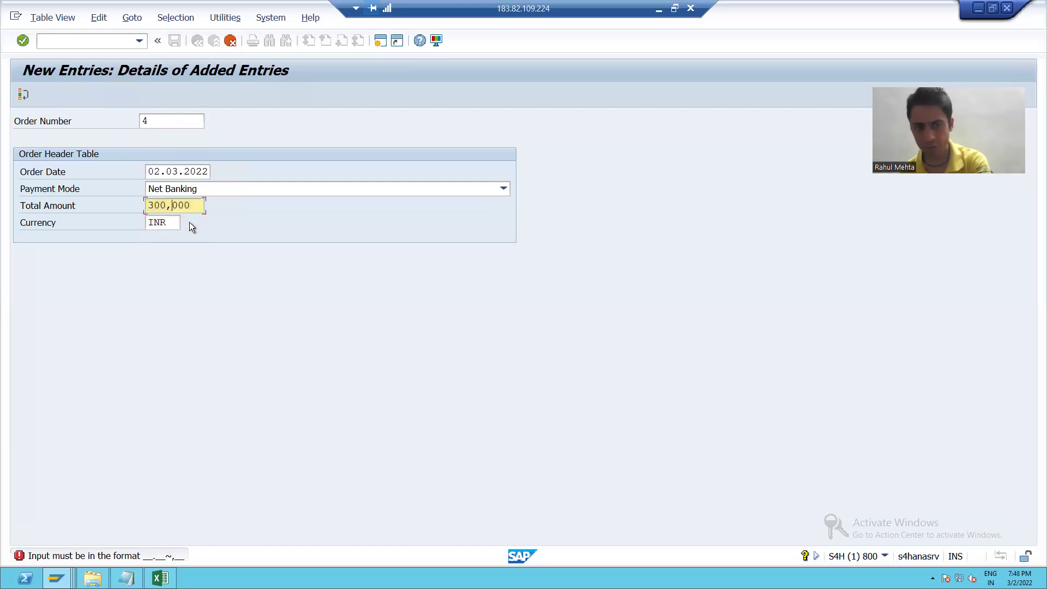
key("BackSpace")
key("BackSpace")
key("BackSpace")
key("BackSpace")
key("Return")
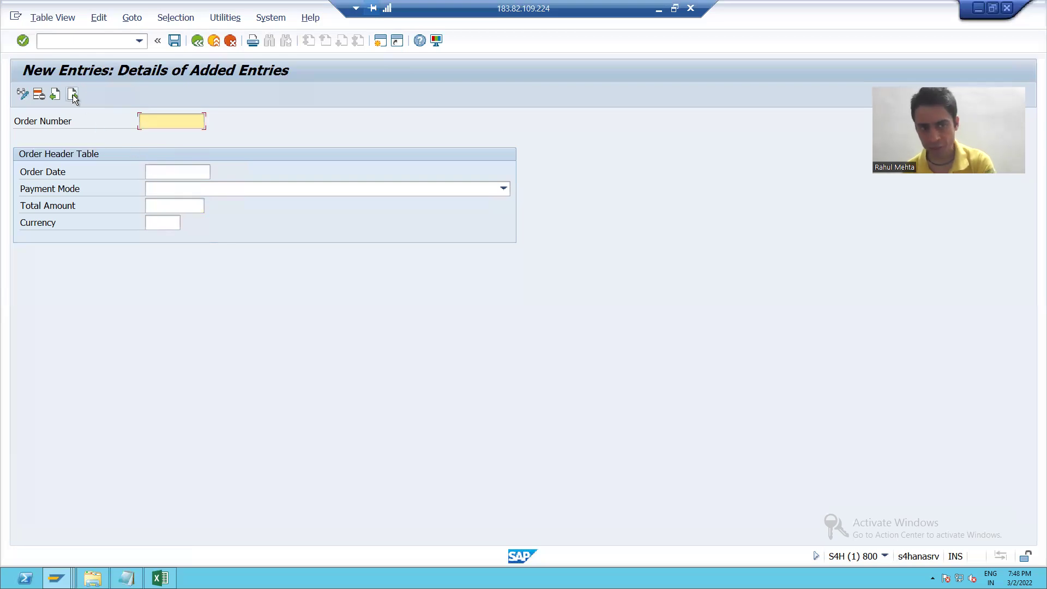
Enter order 5: date 02.03.2022, Net Banking, total 300.
left_click(163, 124)
left_click(157, 148)
type("5")
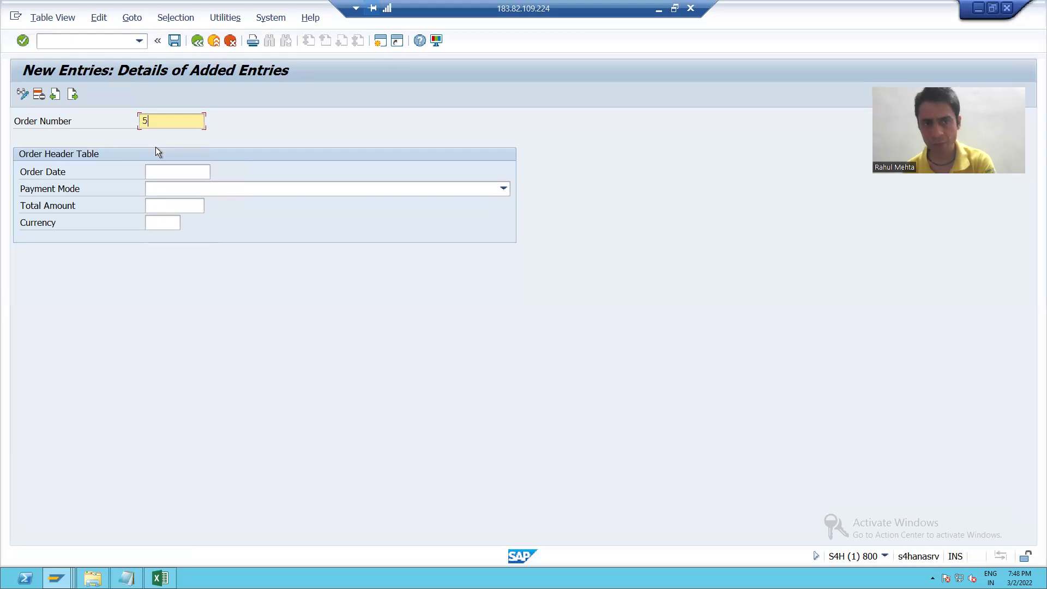
left_click(166, 171)
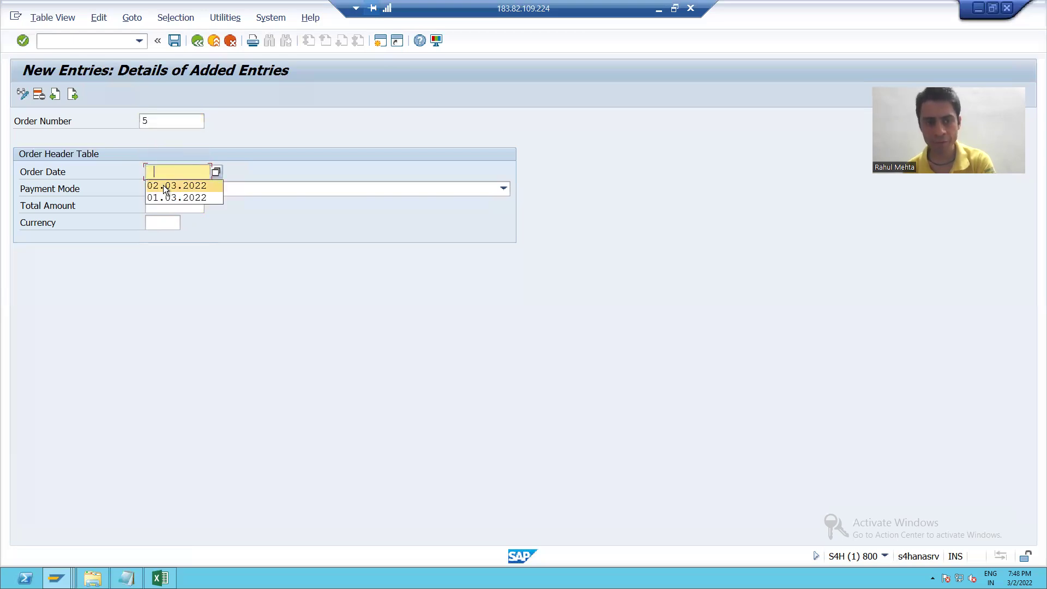
left_click(162, 185)
left_click(166, 226)
left_click(164, 206)
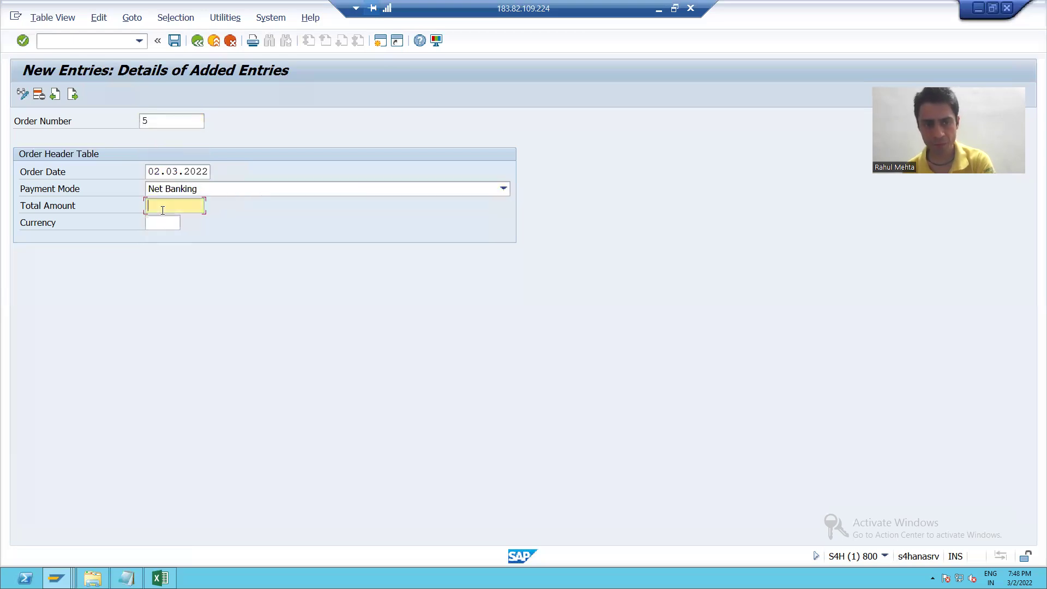
left_click(162, 220)
type("INR")
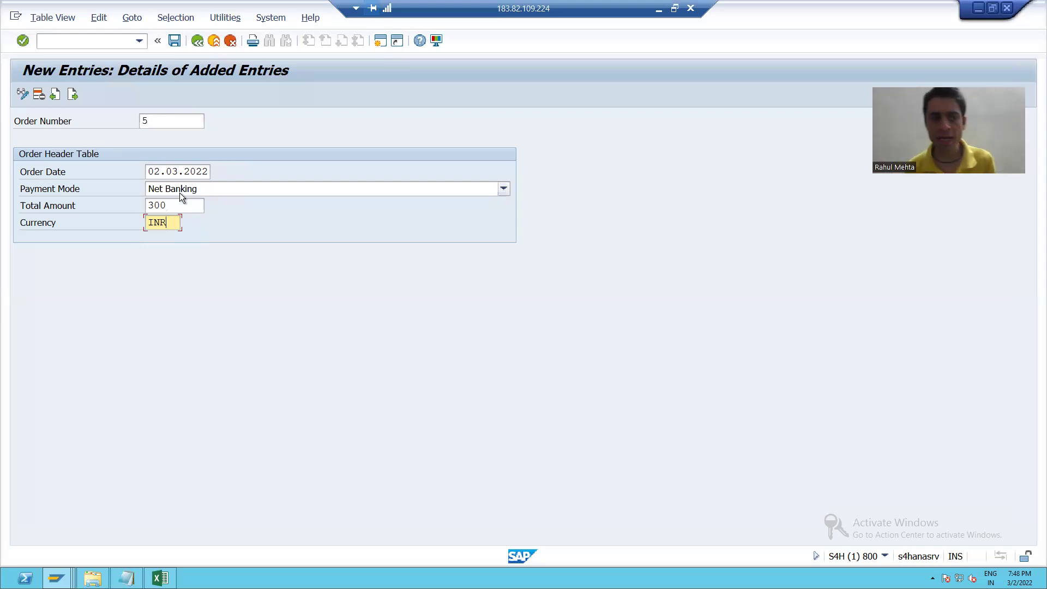
Go back to the previous entry, save both new orders, and leave the form.
left_click(56, 96)
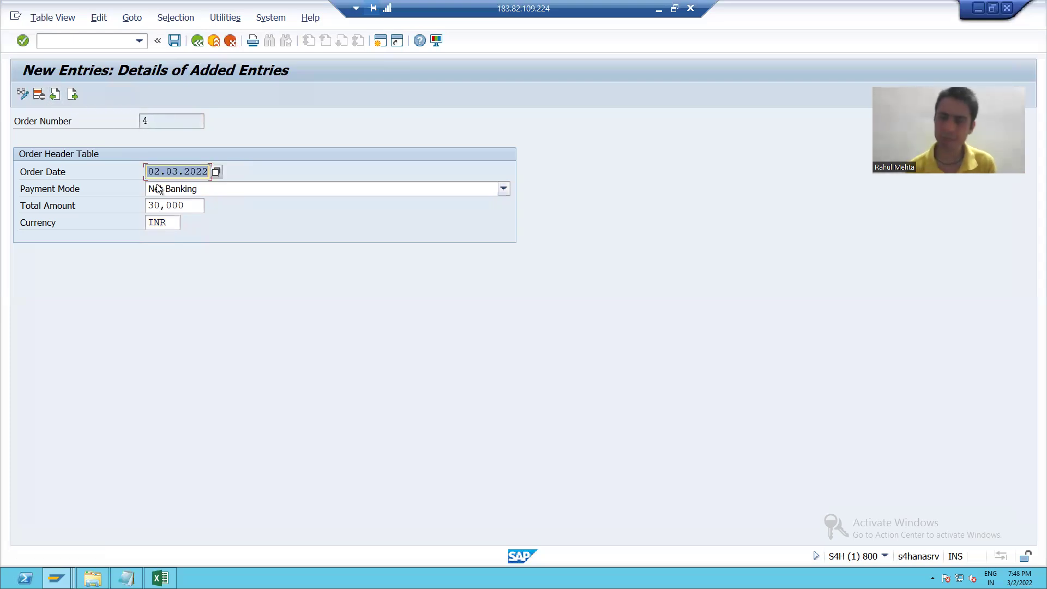
left_click(172, 41)
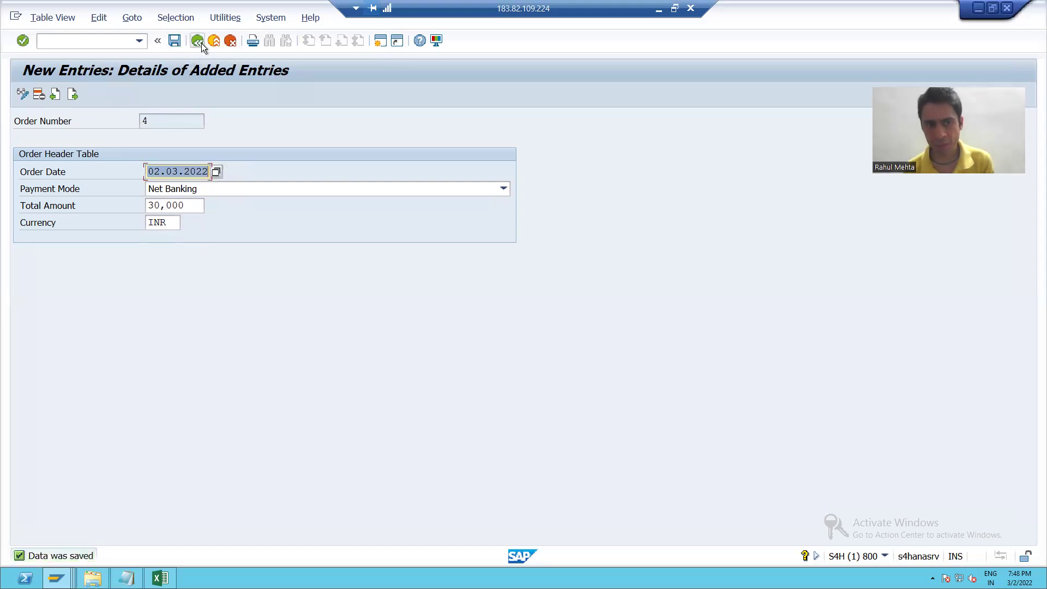
left_click(198, 41)
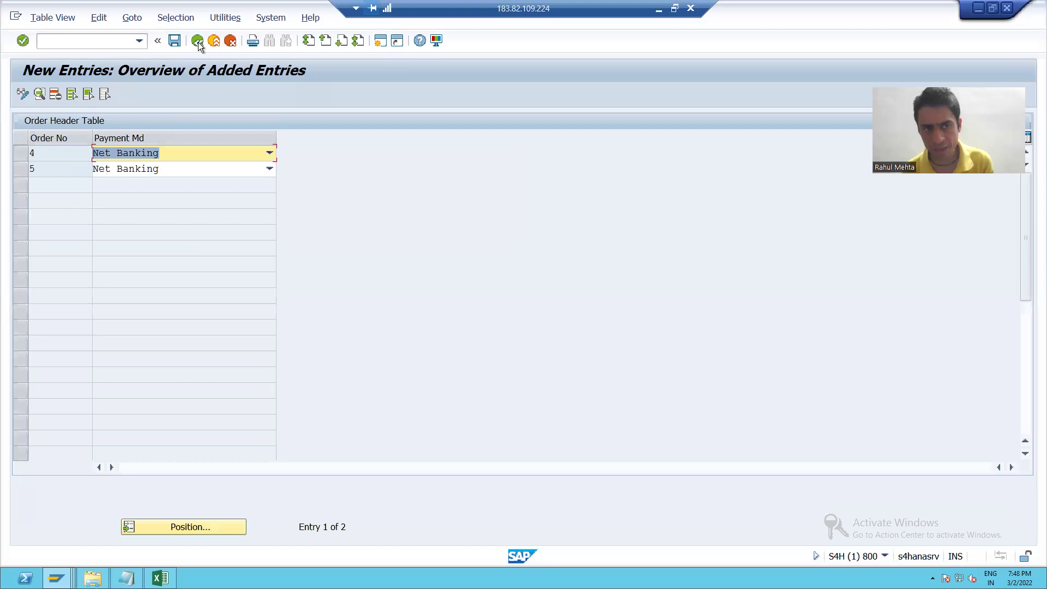
Return to the overview and open order 1's detail record.
left_click(198, 42)
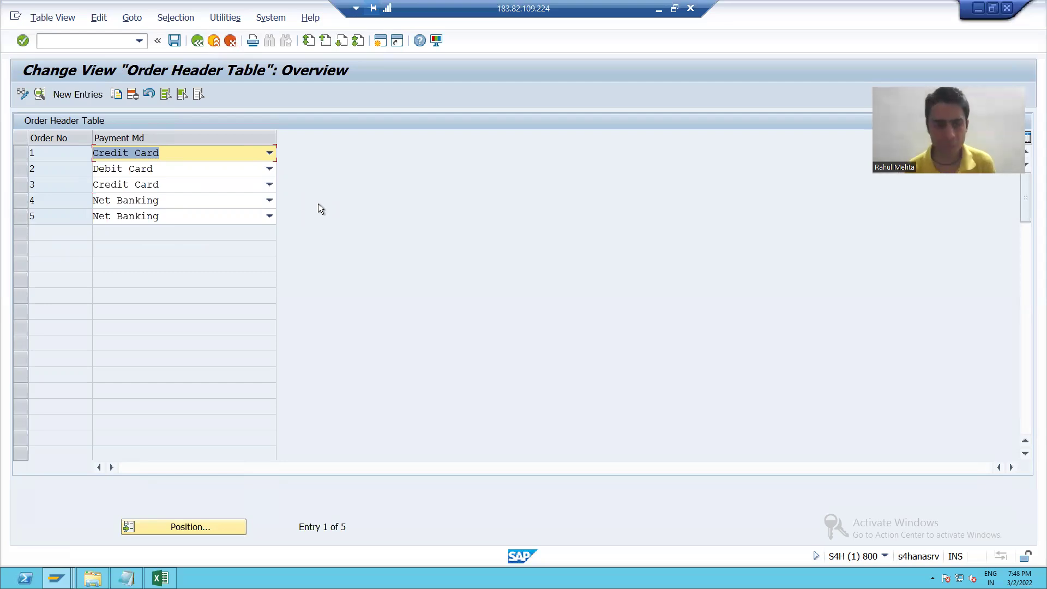
left_click(20, 156)
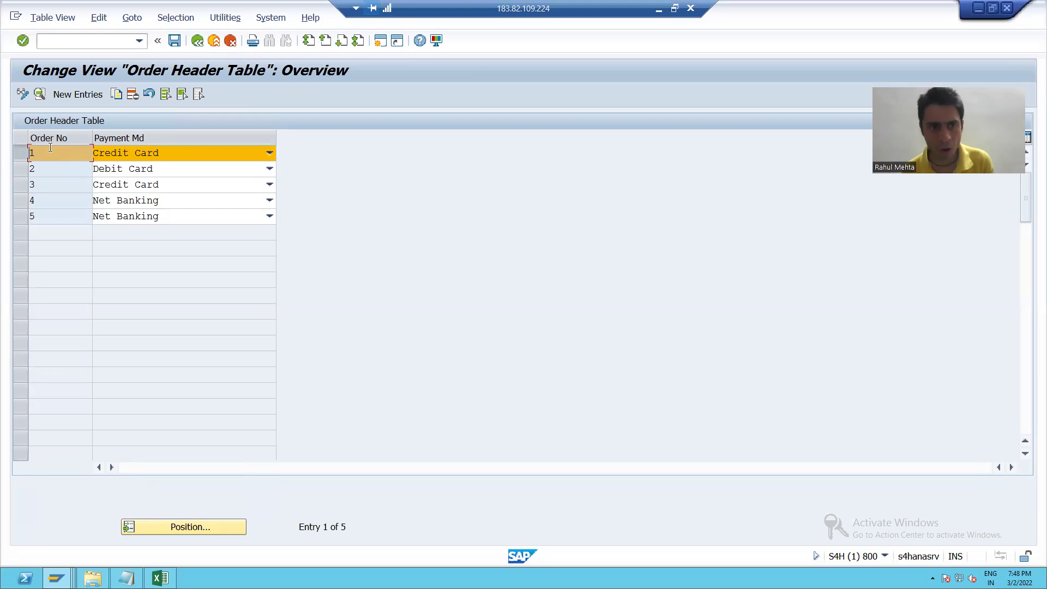
left_click(39, 95)
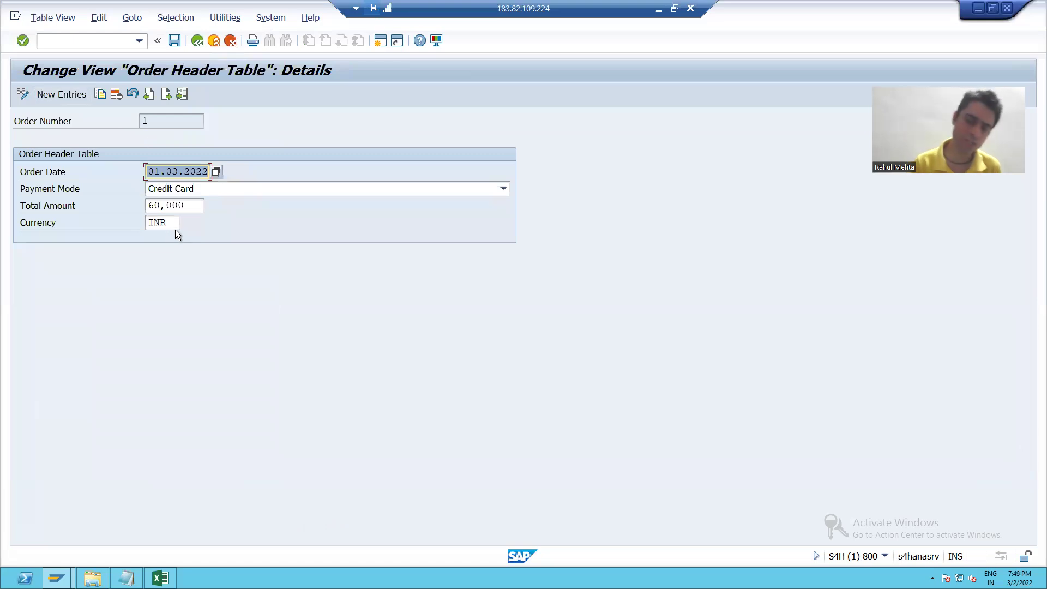
Set order 1's payment mode to Net Banking, save, and select order 4's row.
left_click(178, 192)
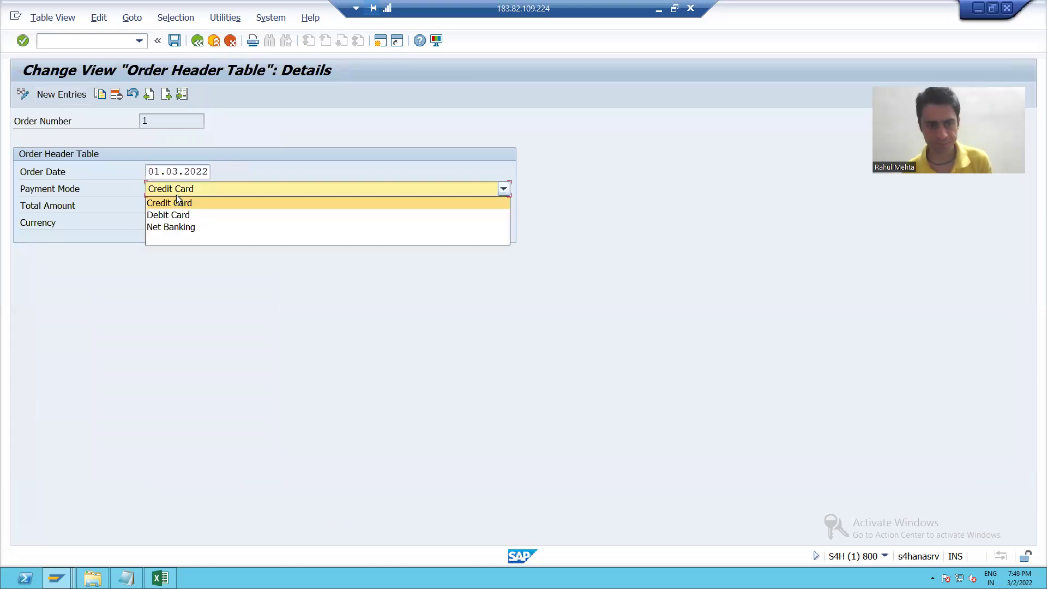
left_click(173, 226)
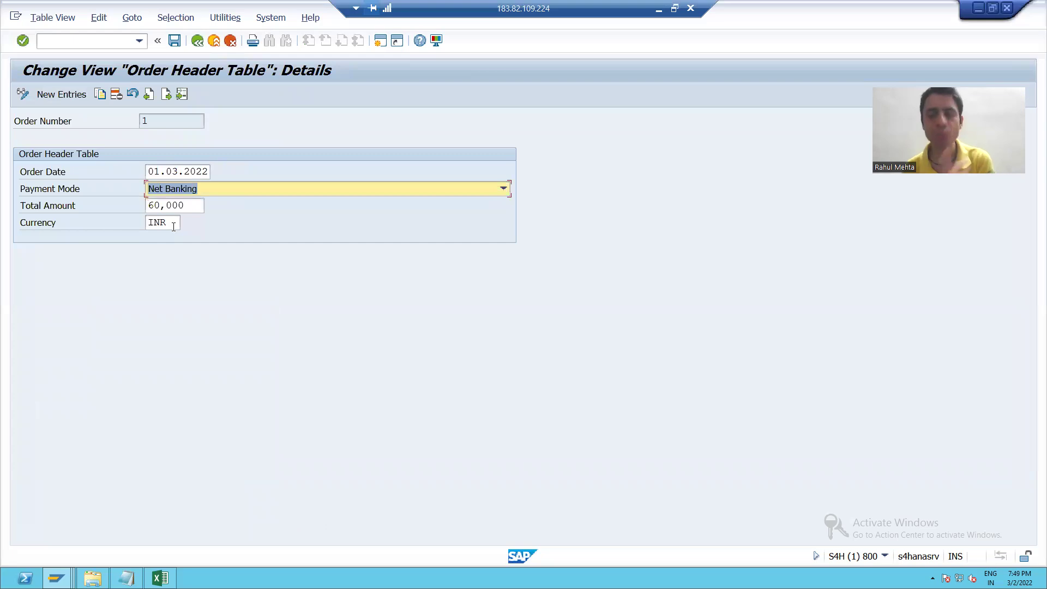
left_click(172, 41)
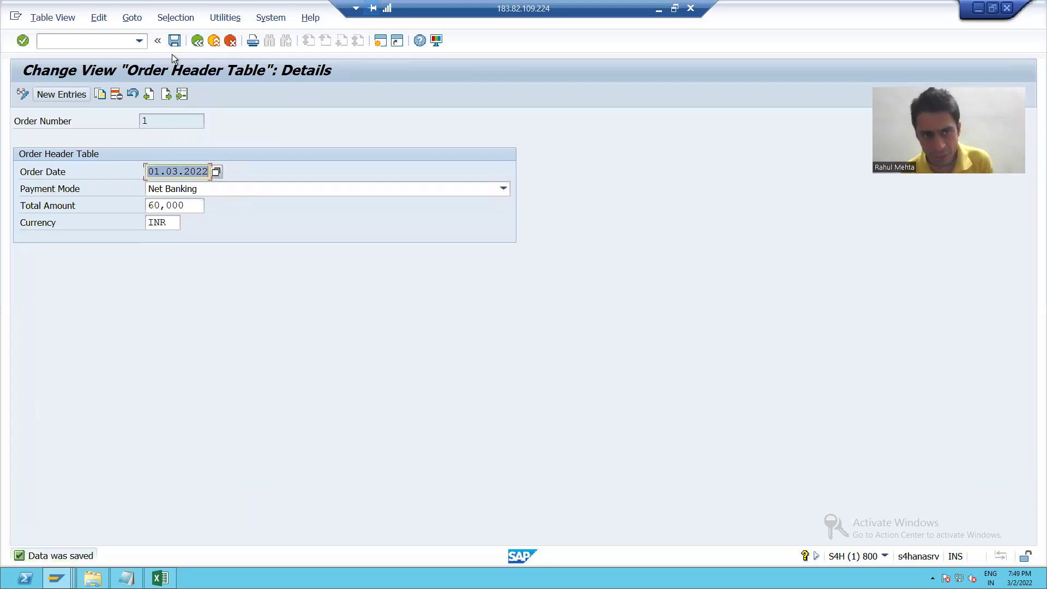
left_click(196, 42)
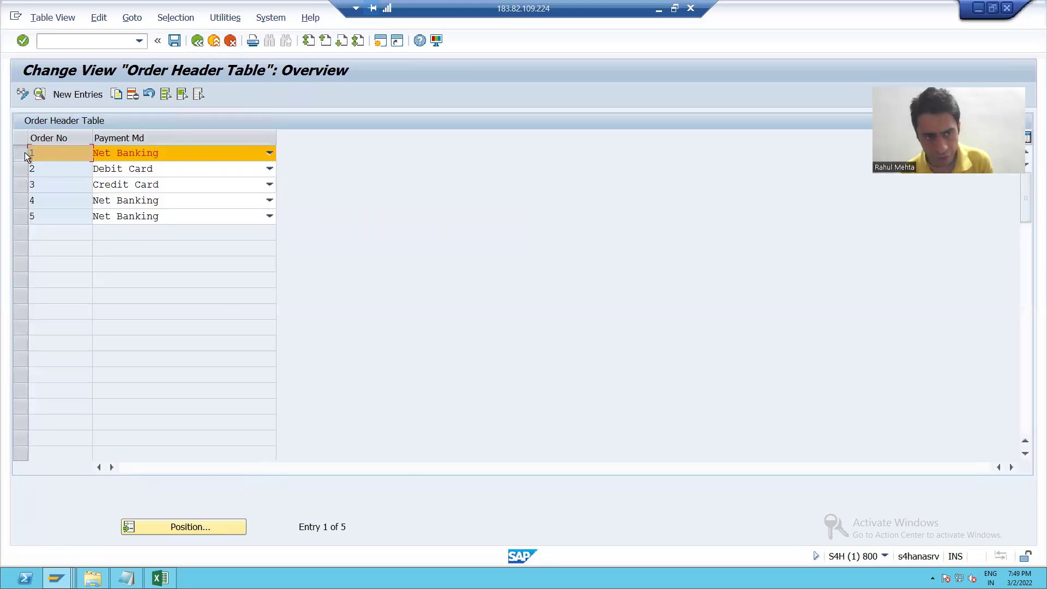
left_click(24, 153)
left_click(21, 200)
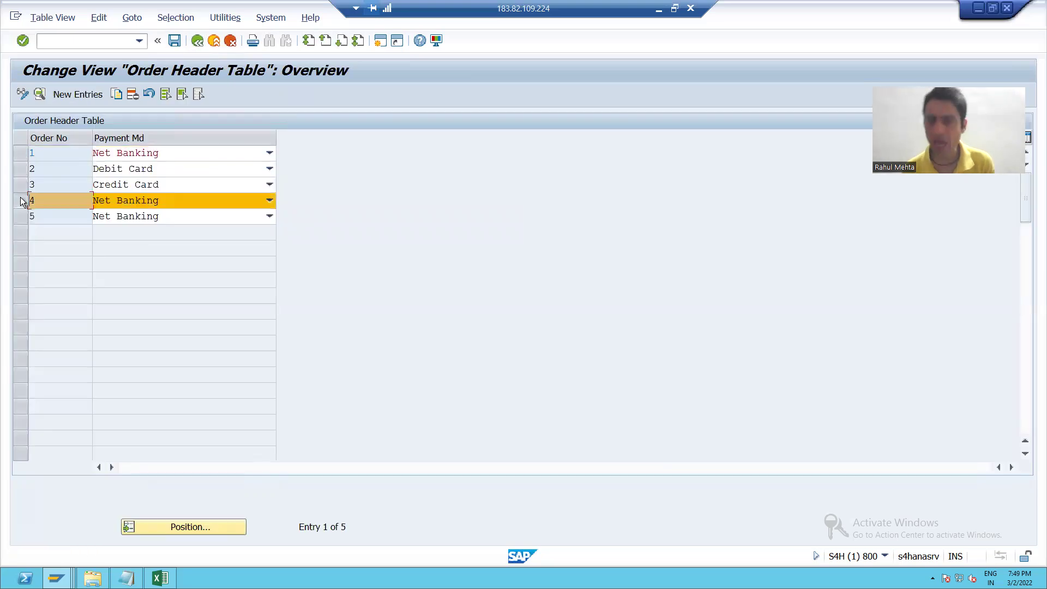
In order 4's details, replace the leading 3 with 4 for 40,000 and save.
left_click(39, 95)
left_click(175, 225)
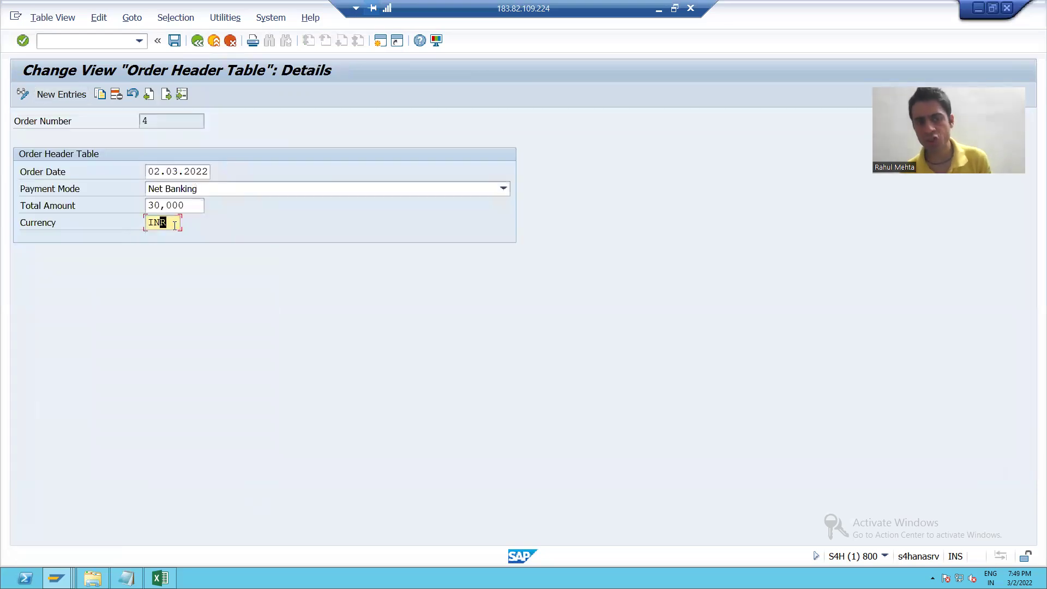
key("Up")
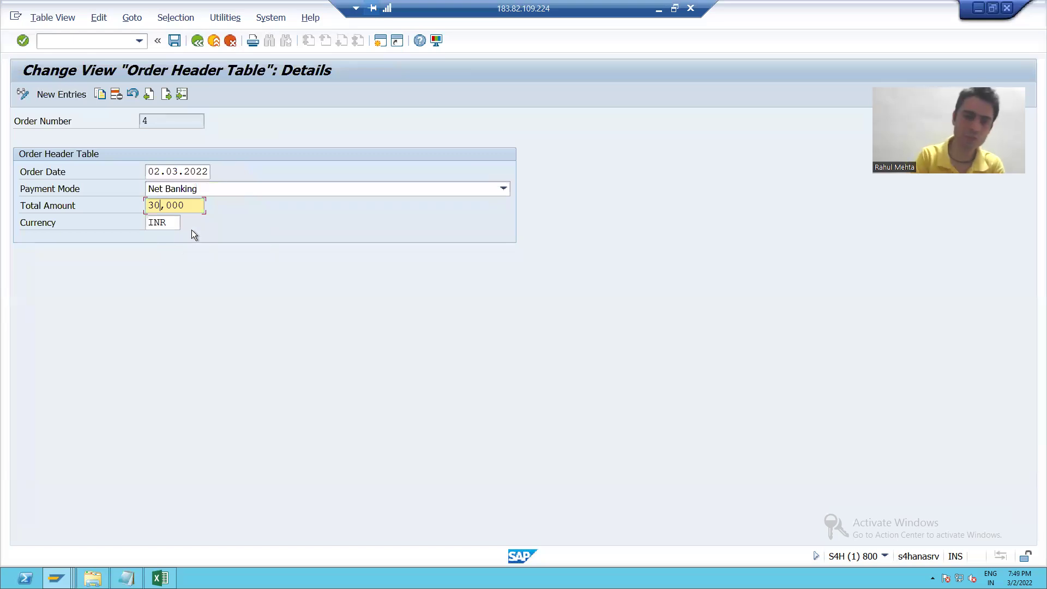
key("Left")
key("BackSpace")
type("4")
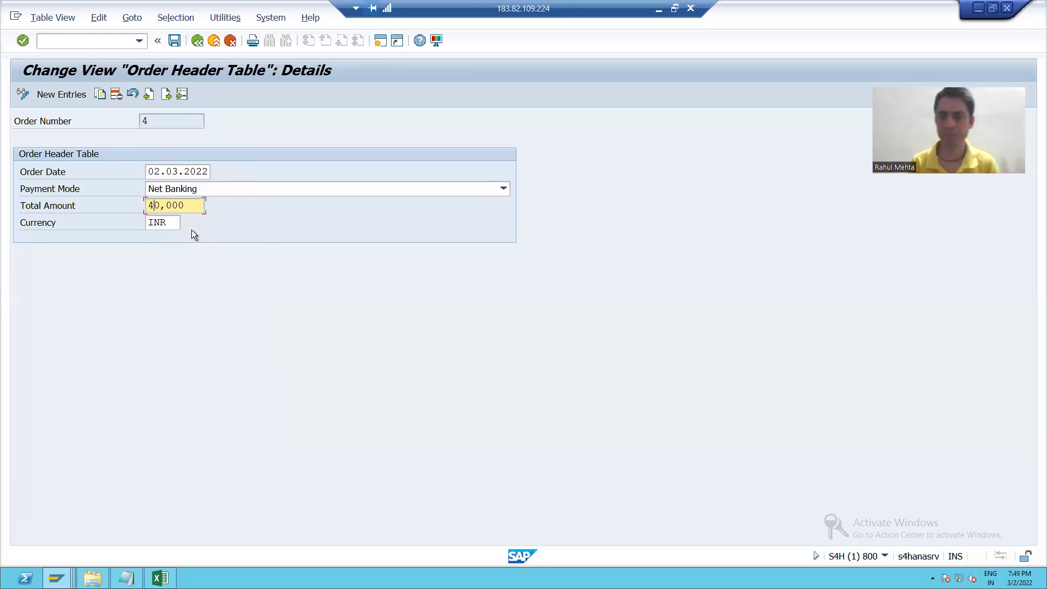
left_click(172, 41)
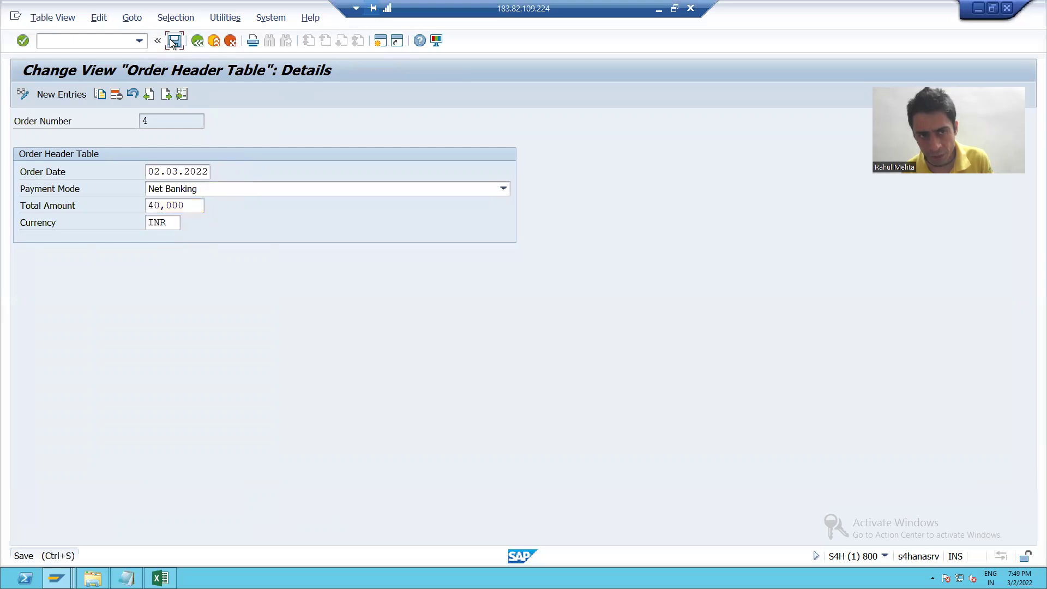
left_click(198, 40)
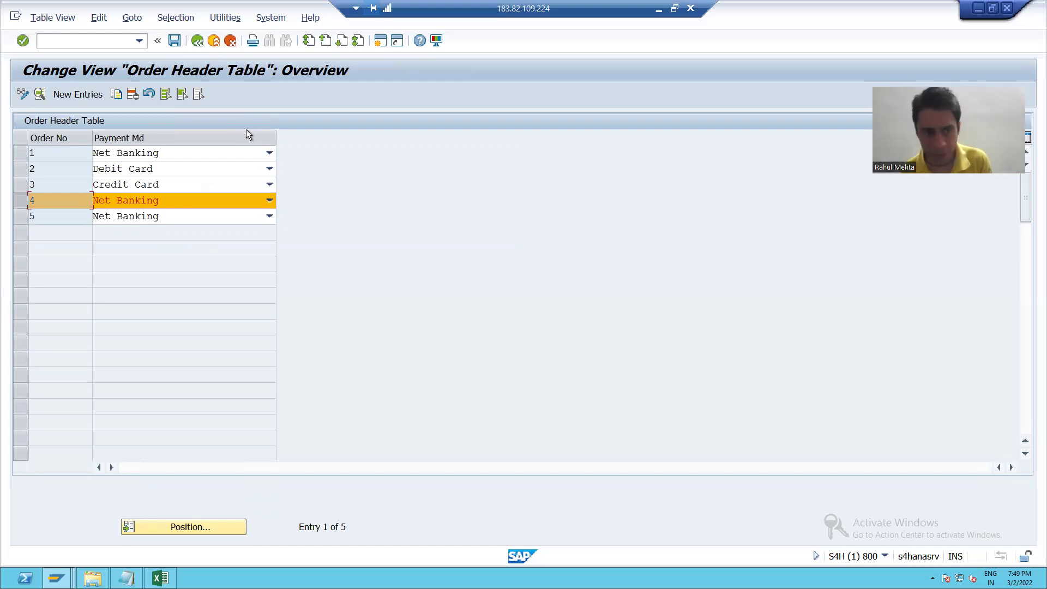
Select only order 1's row and open its detail record.
left_click(22, 201)
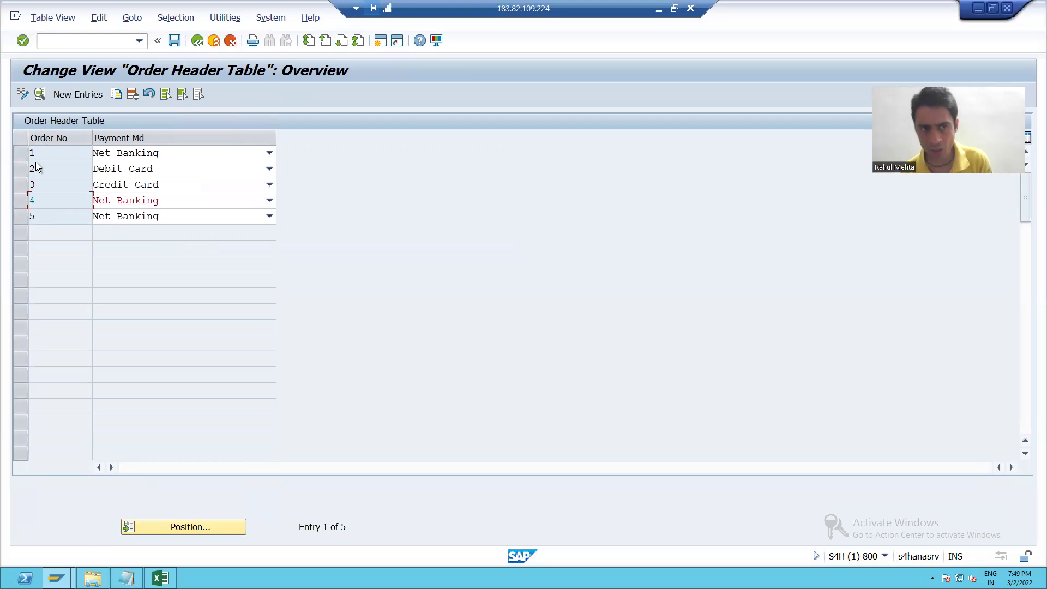
left_click(20, 152)
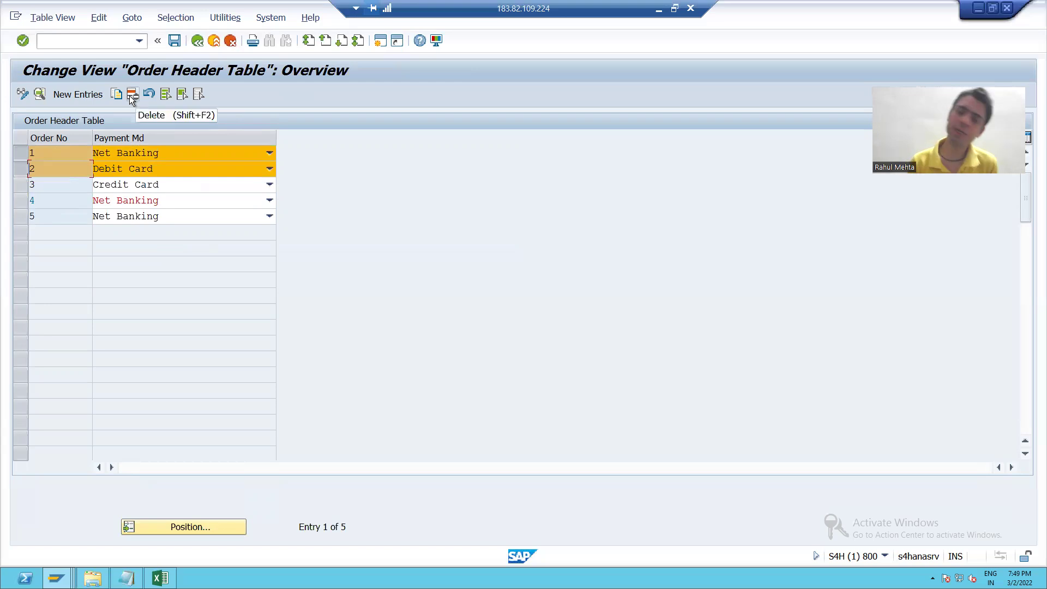
left_click(22, 171)
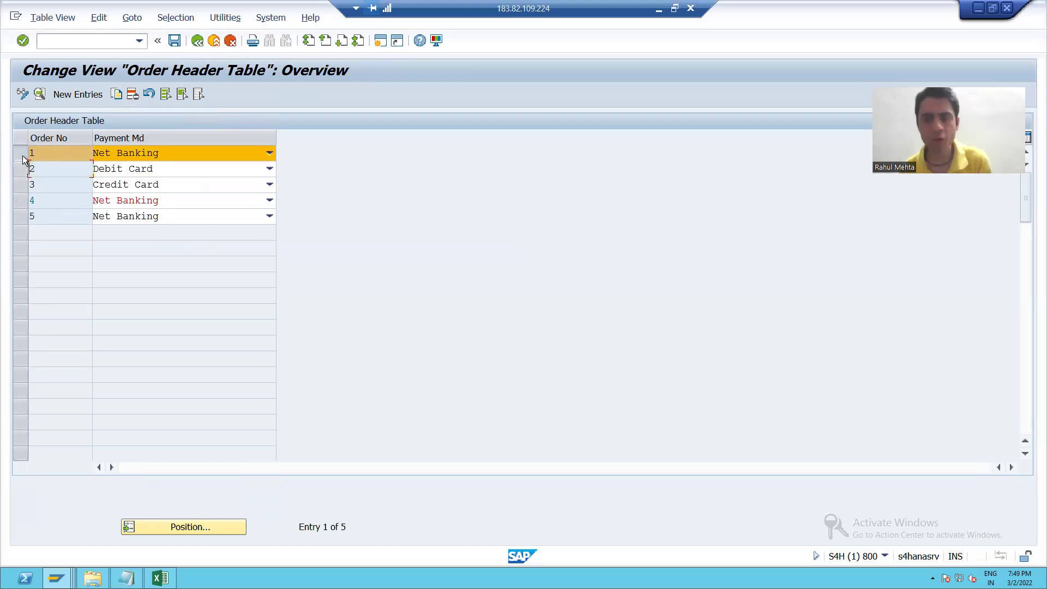
left_click(38, 96)
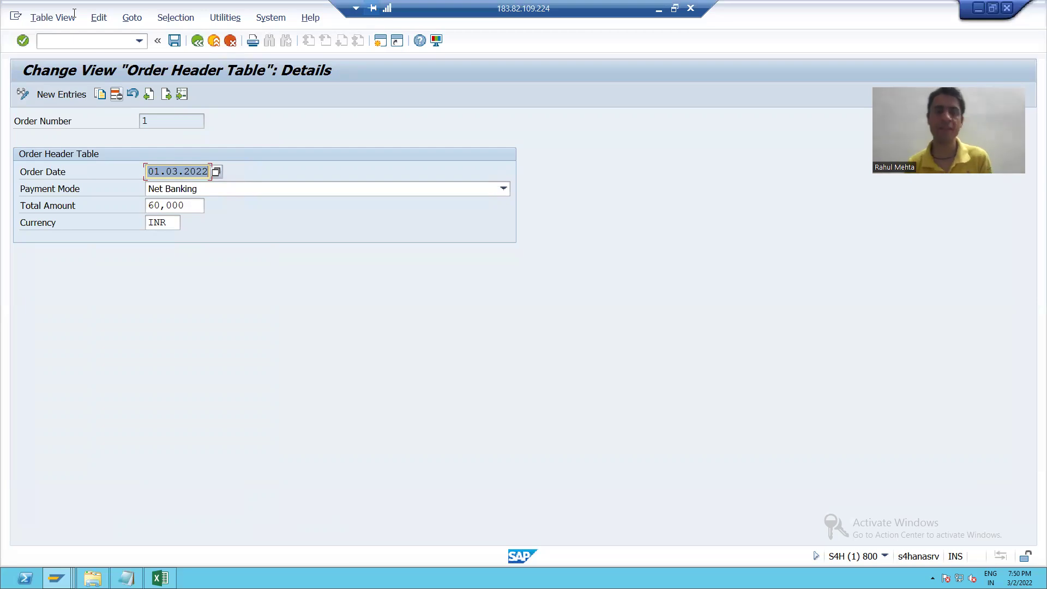
Reopen ZORDH_28 maintenance and read the overview screen number in System > Status.
left_click(198, 41)
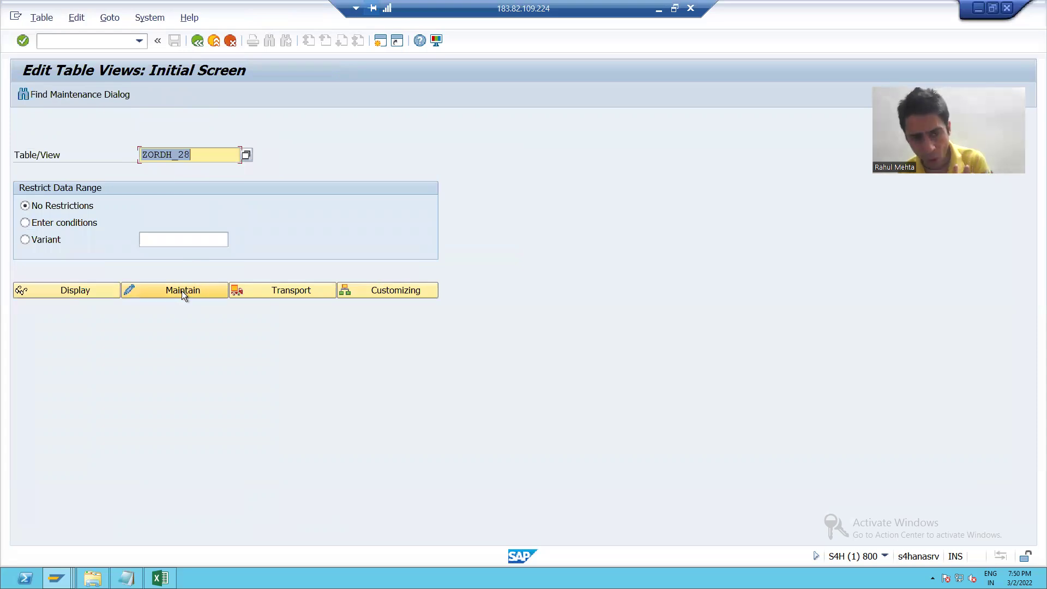
left_click(182, 290)
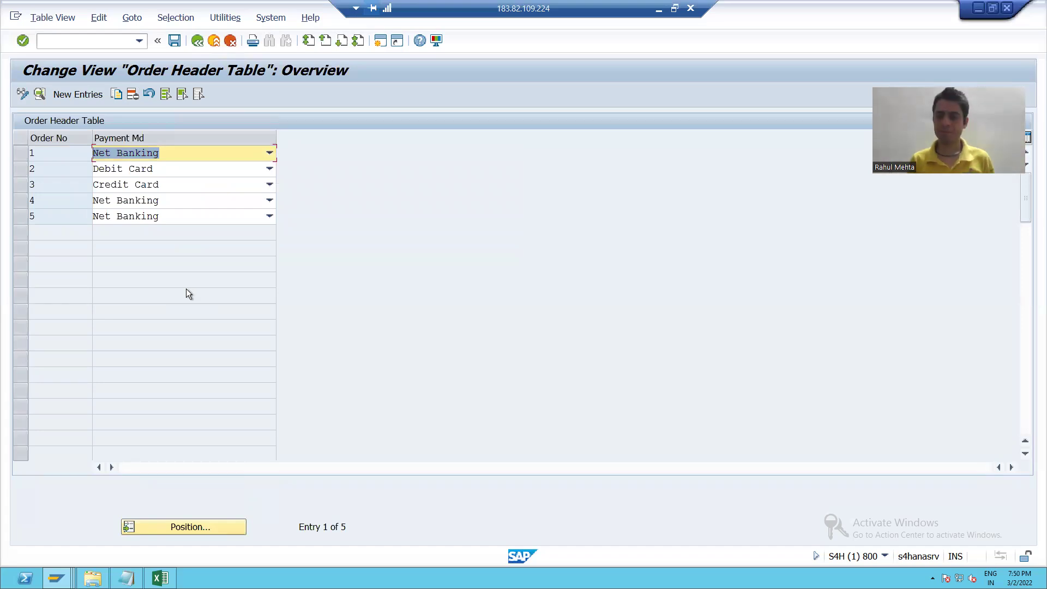
left_click(273, 18)
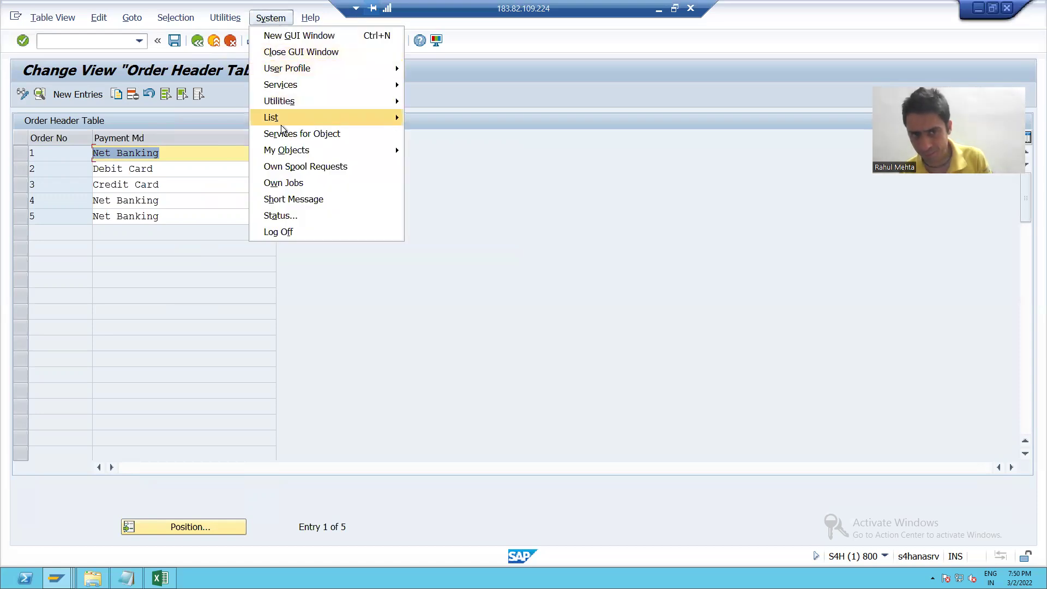
left_click(287, 215)
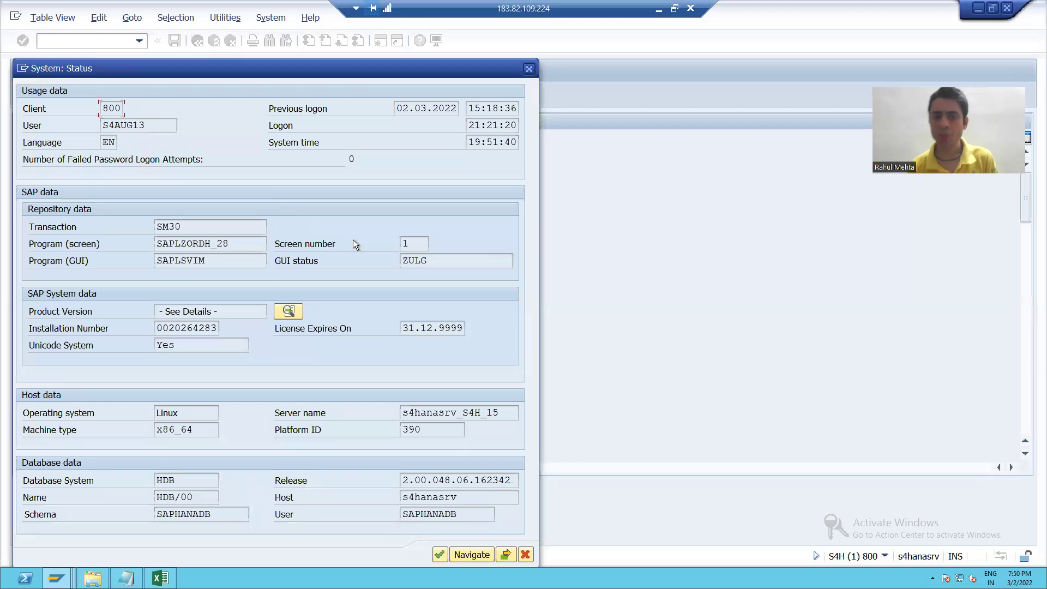
left_click(411, 244)
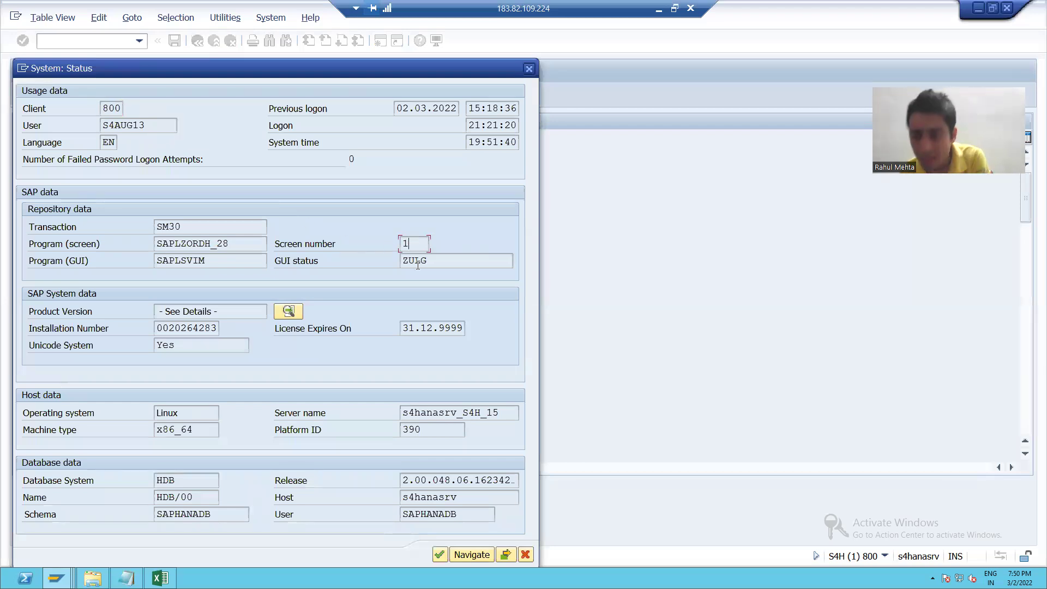
Compare it with the overview screen number in the generation settings, then close Status.
left_click(56, 578)
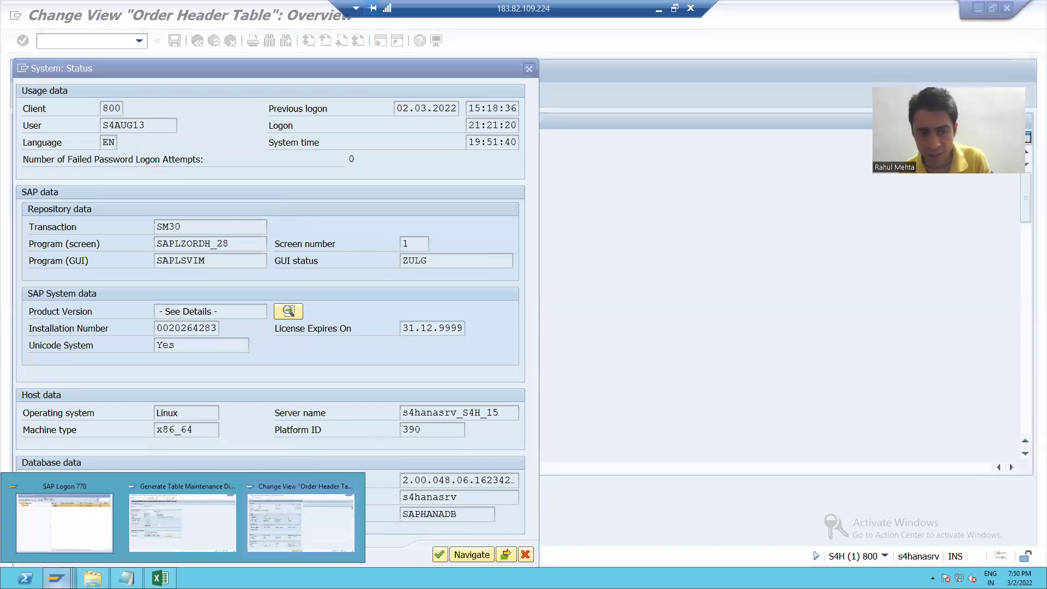
left_click(172, 531)
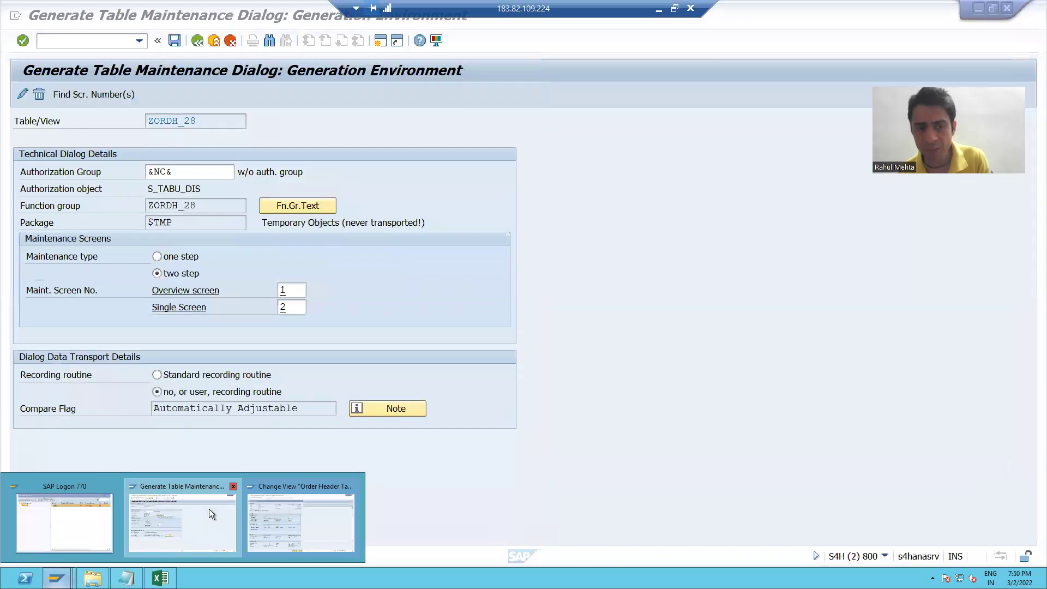
double_click(290, 292)
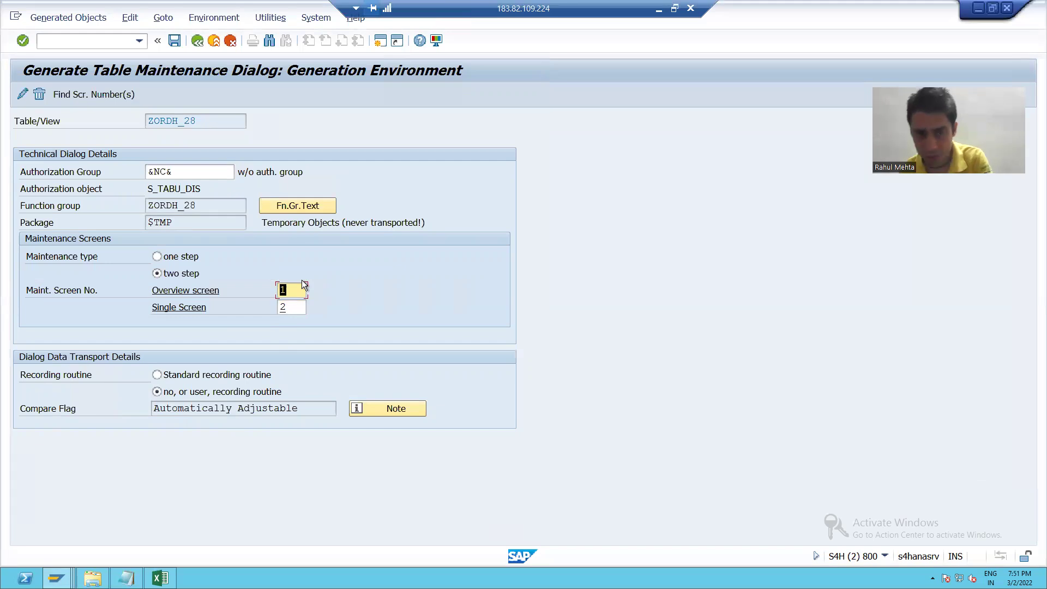
key("alt+Tab")
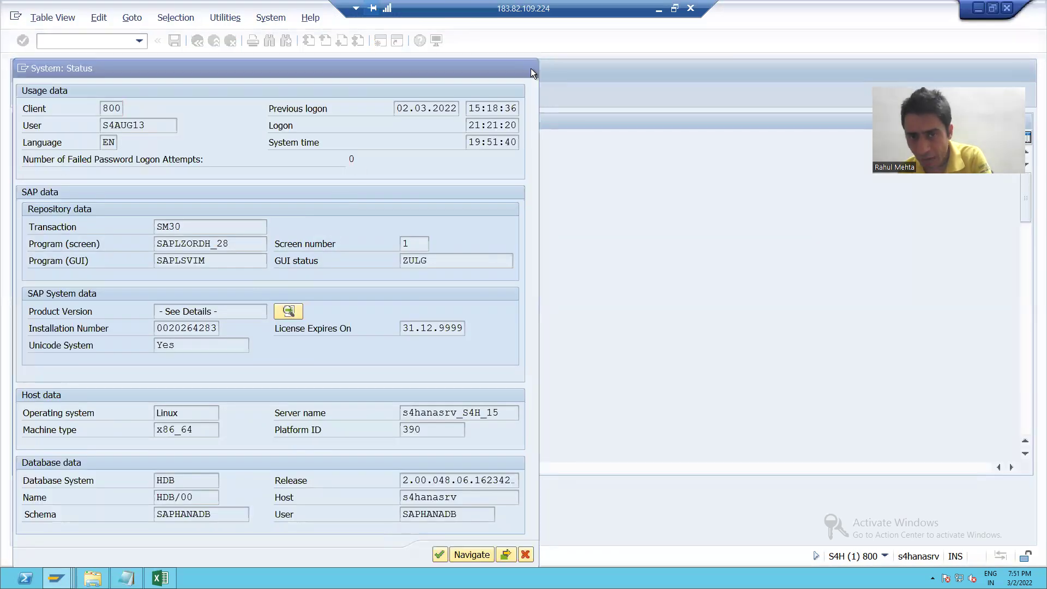
left_click(530, 69)
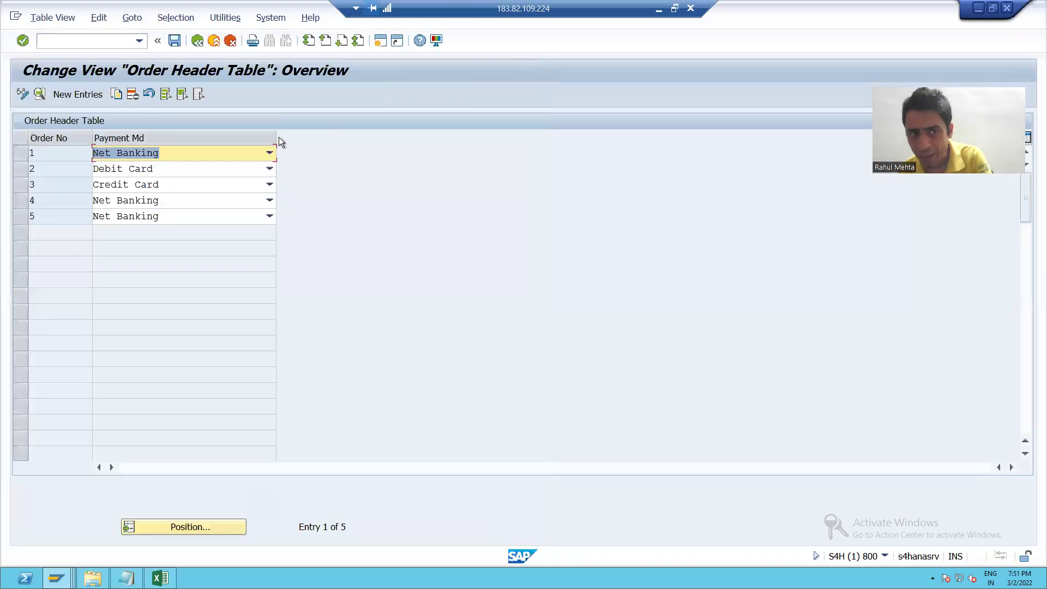
Open a New Entries form and show its System Status.
left_click(87, 94)
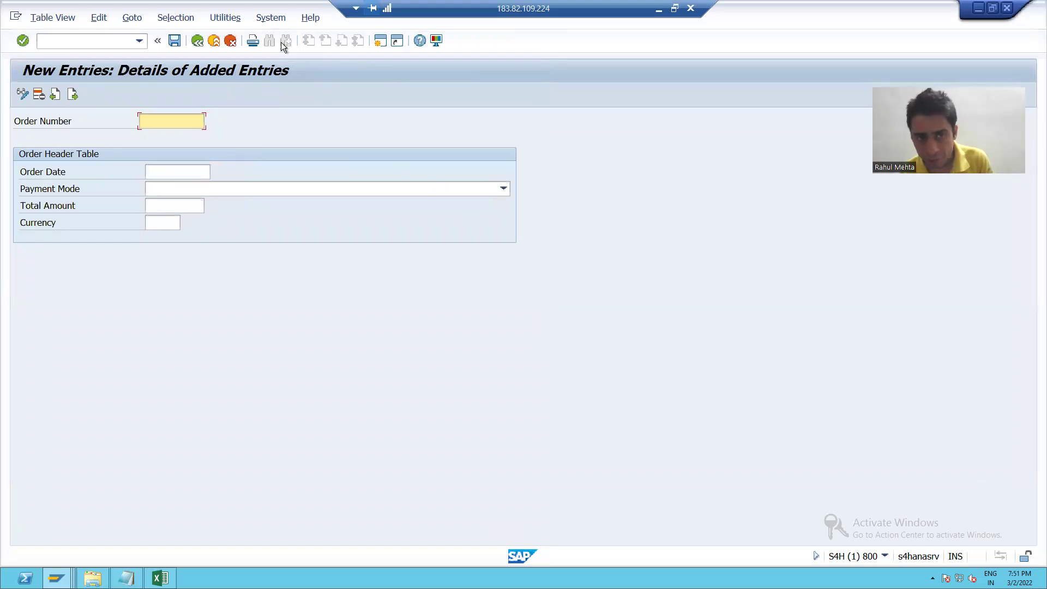
left_click(275, 21)
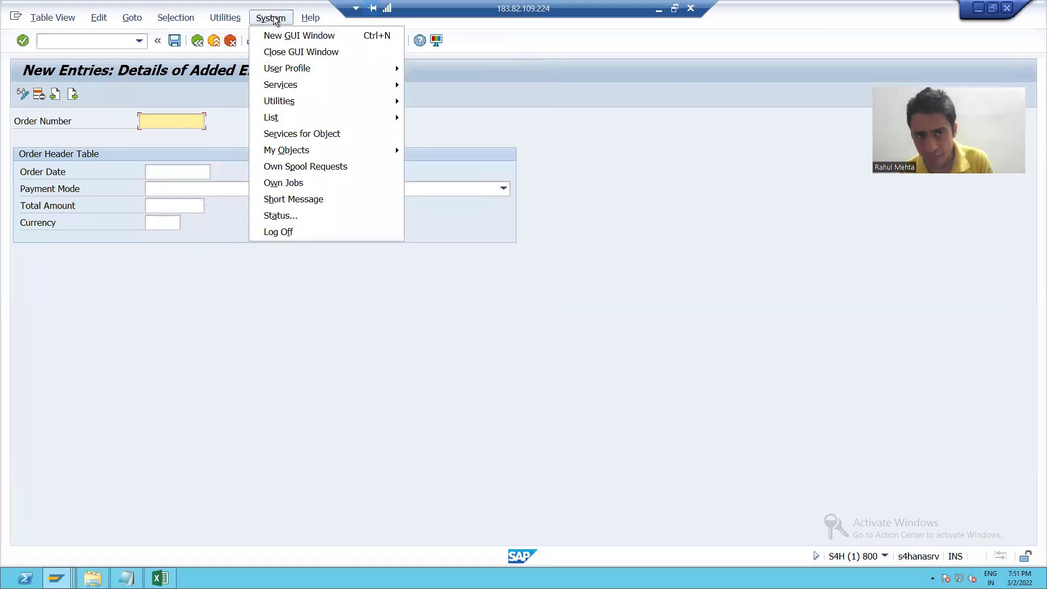
left_click(270, 216)
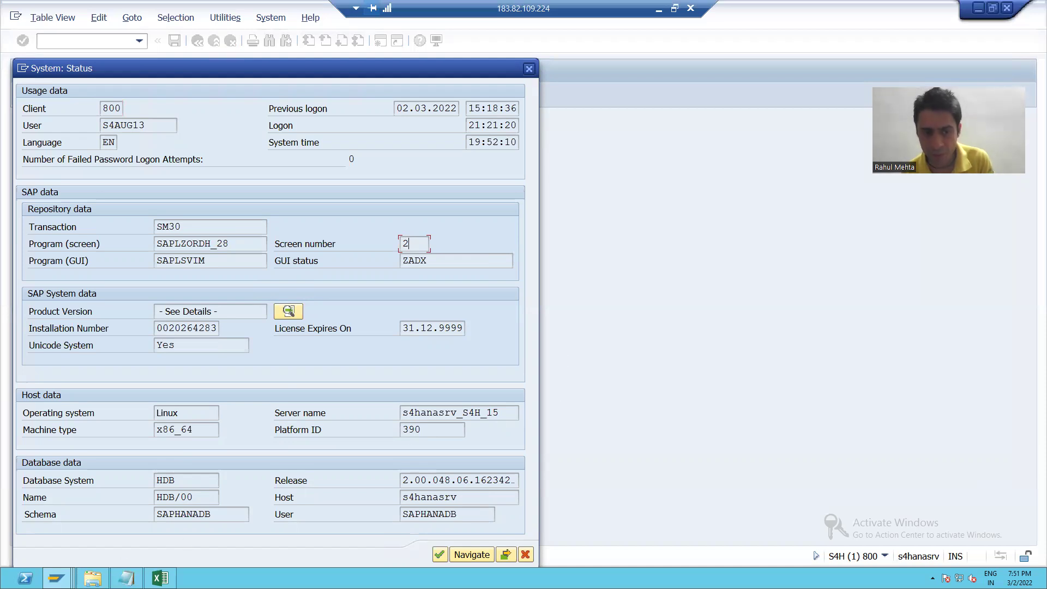
Compare with the single screen number 2 in generation settings, then return to the overview.
left_click(57, 578)
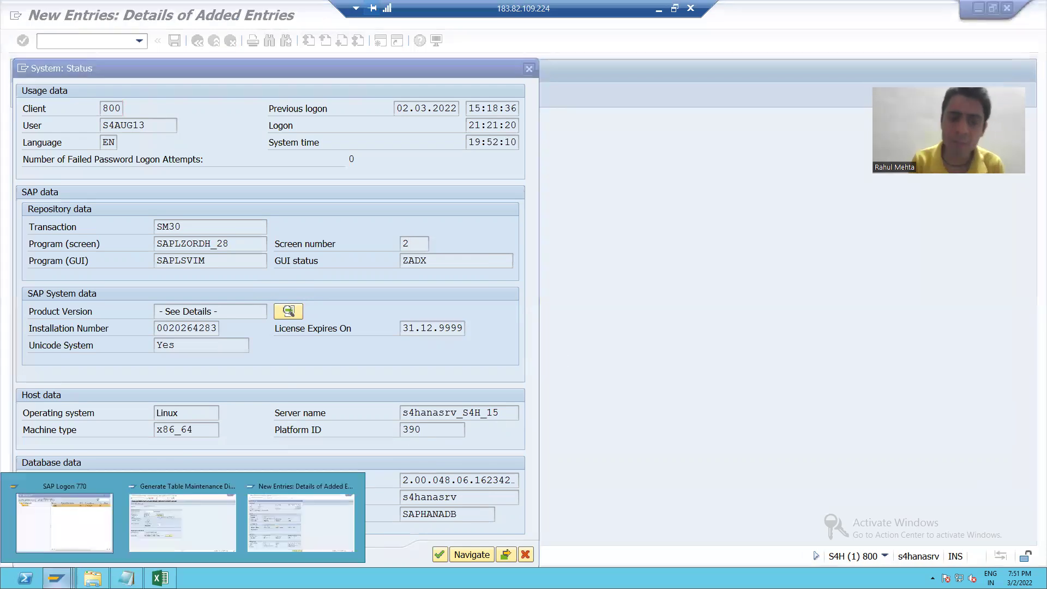
left_click(192, 521)
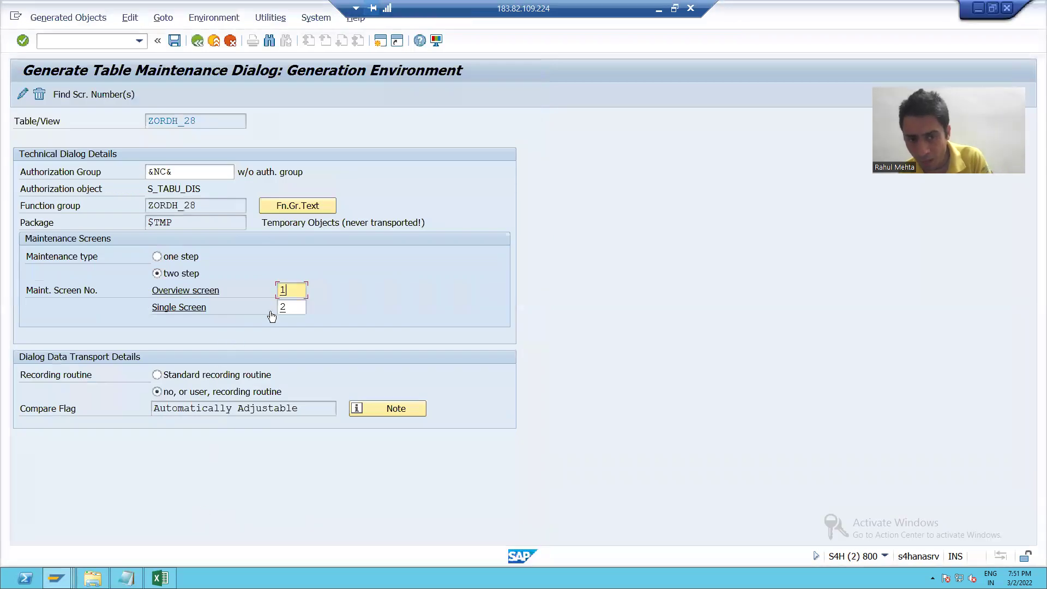
left_click(292, 307)
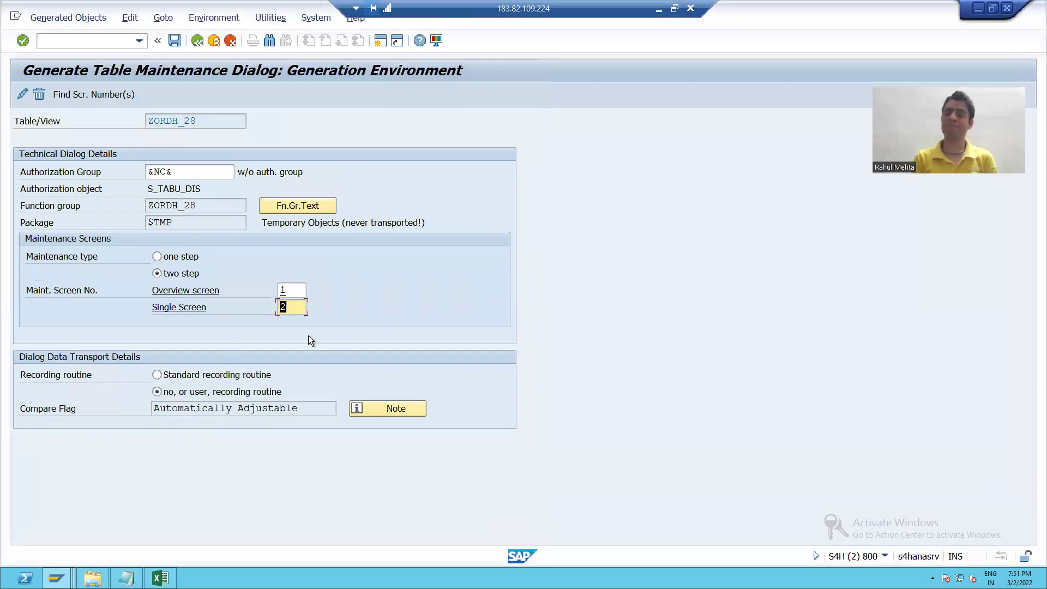
key("alt+Tab")
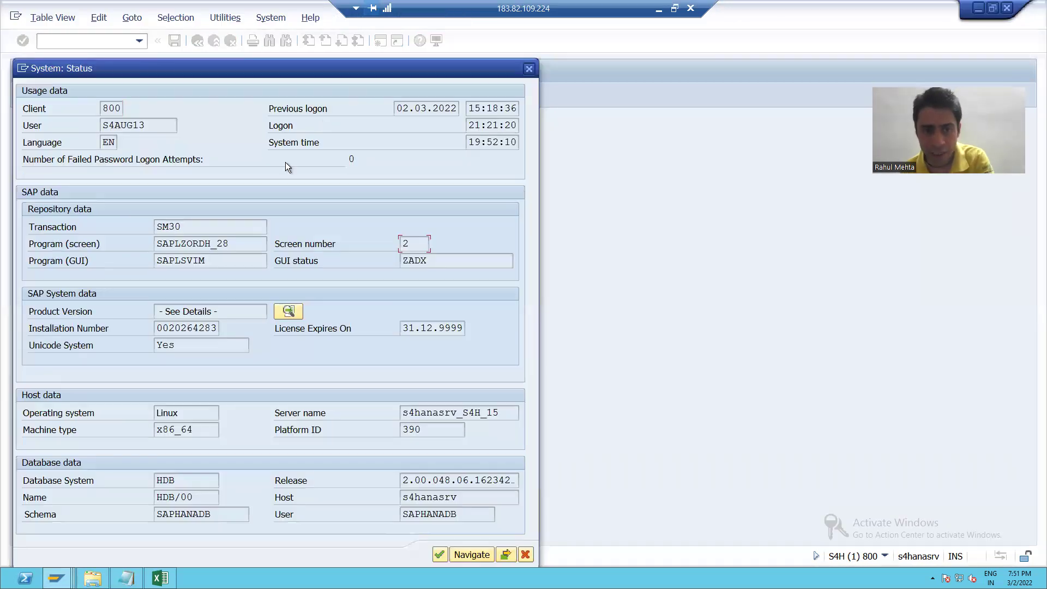
left_click(528, 69)
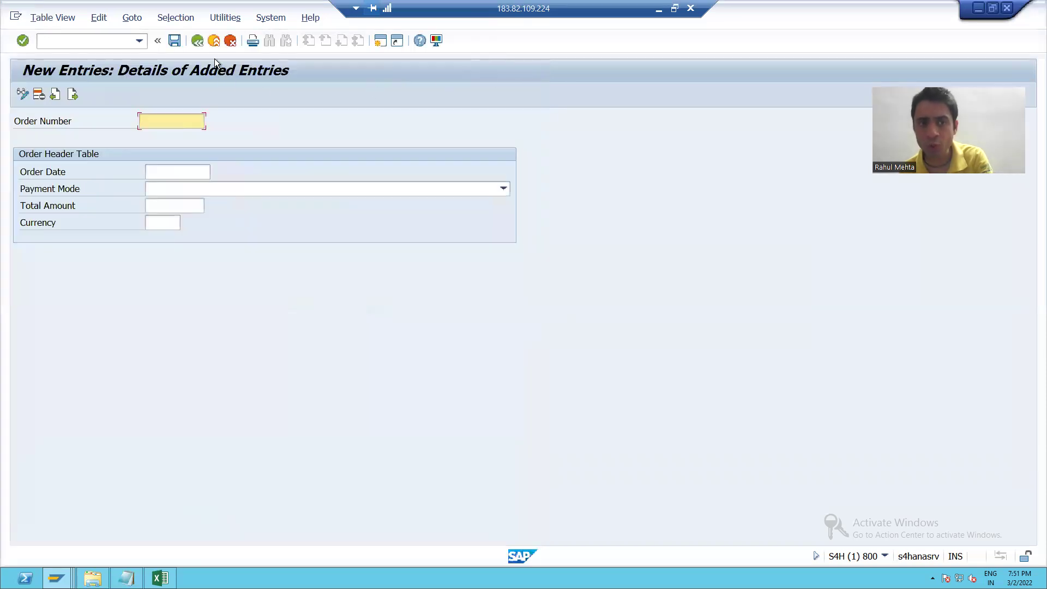
left_click(198, 41)
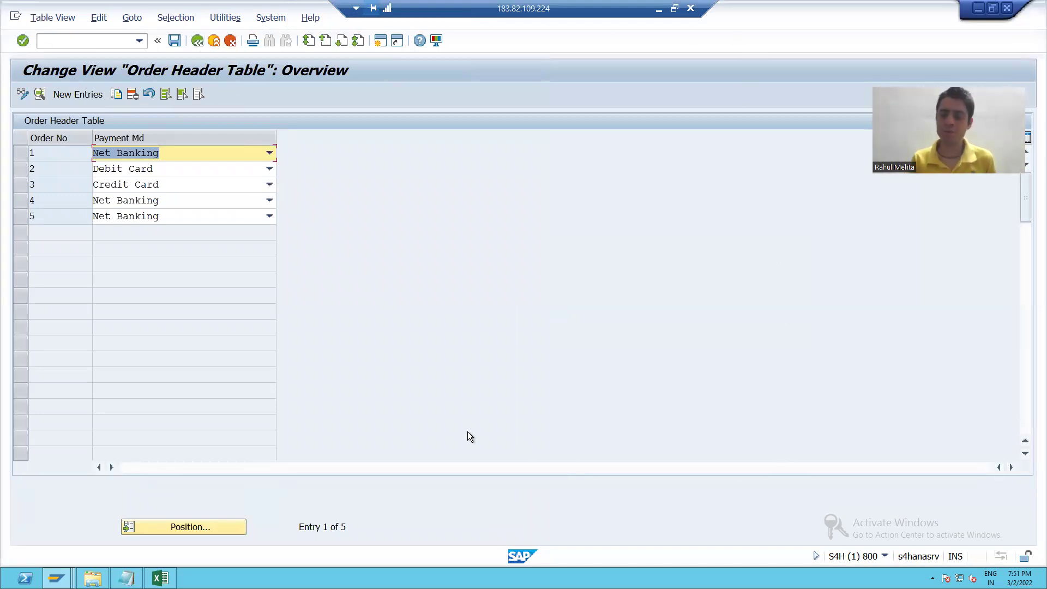
Open order 1's details and read screen number 2 in System Status.
left_click(24, 153)
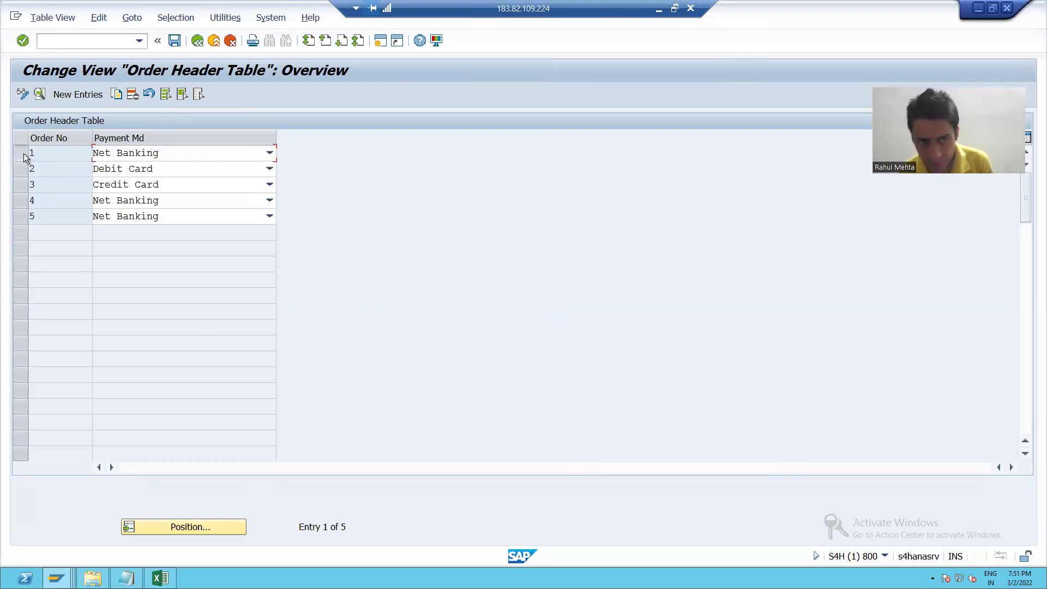
left_click(39, 95)
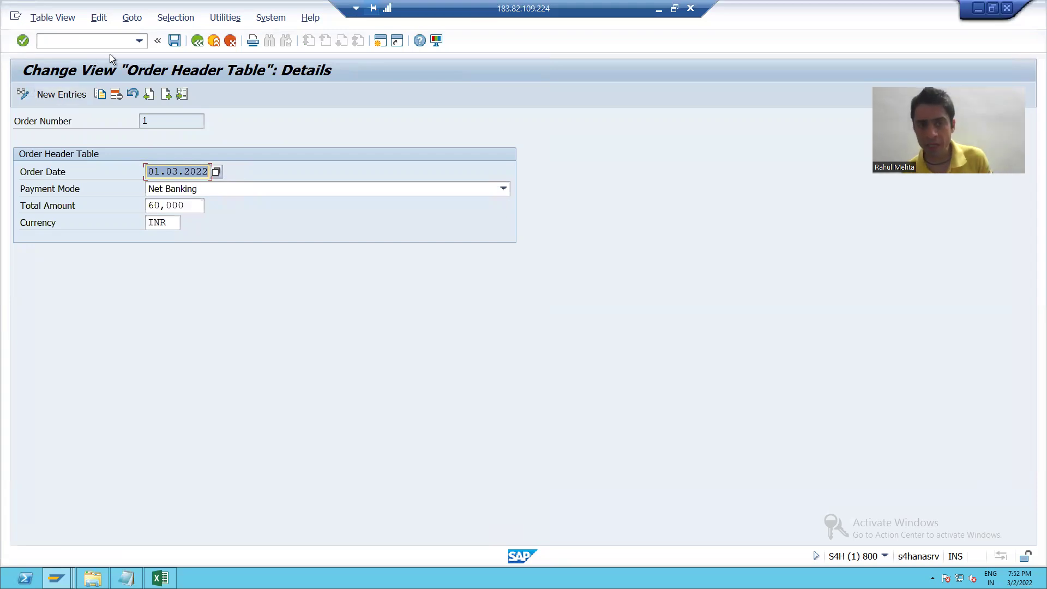
left_click(270, 20)
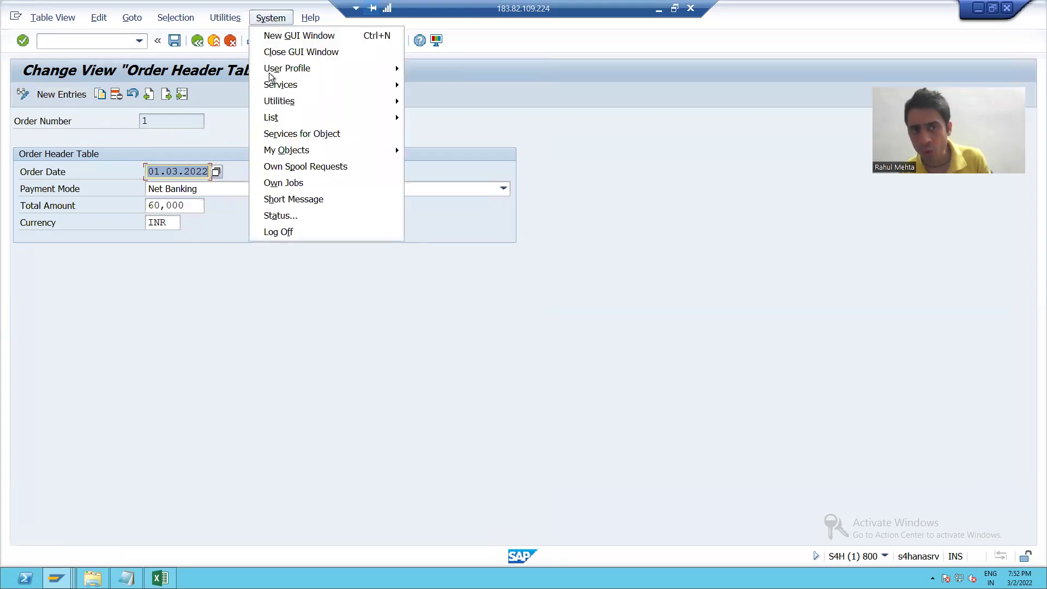
left_click(281, 217)
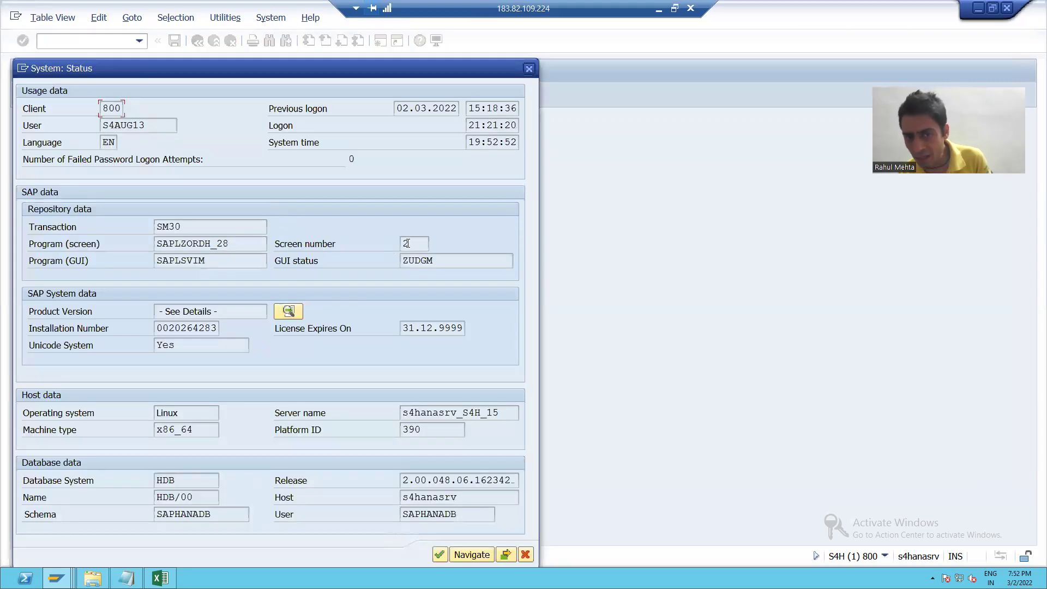
double_click(407, 243)
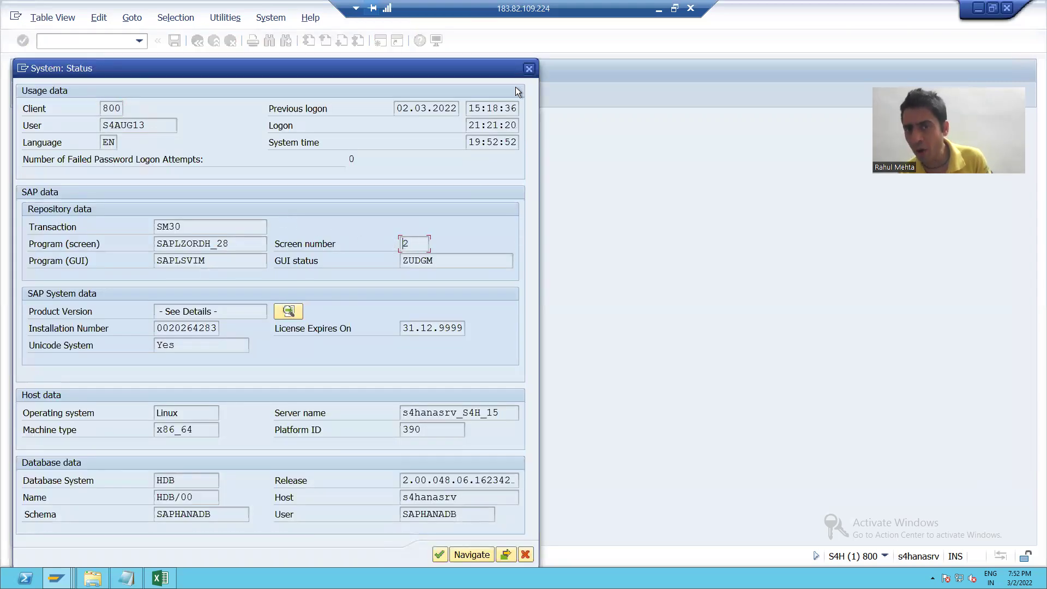
left_click(527, 68)
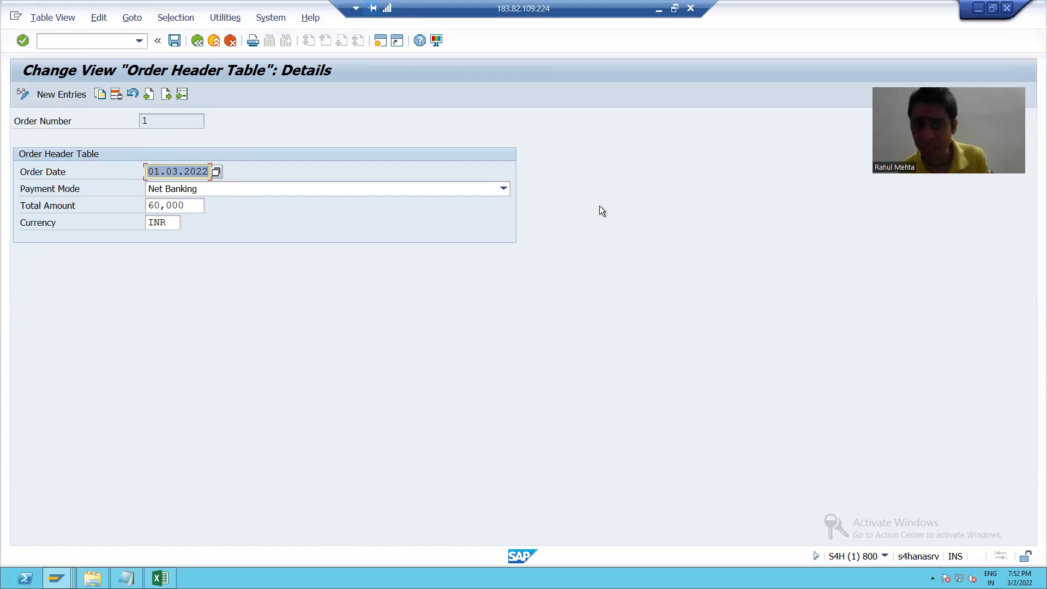
Reopen ZORDH_28 maintenance, try New Entries twice, then open order 2's details.
left_click(200, 44)
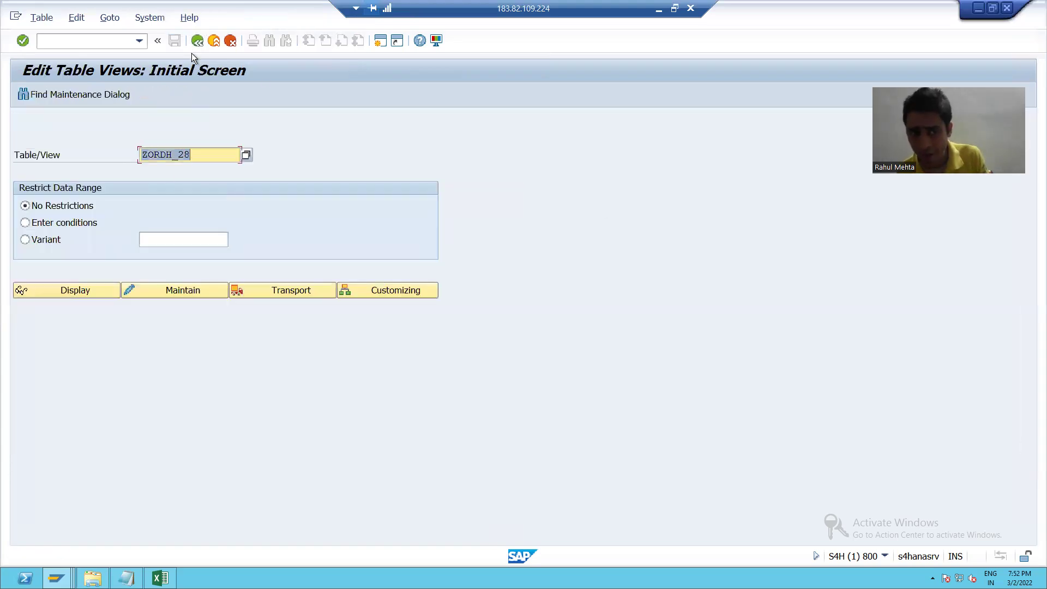
left_click(171, 290)
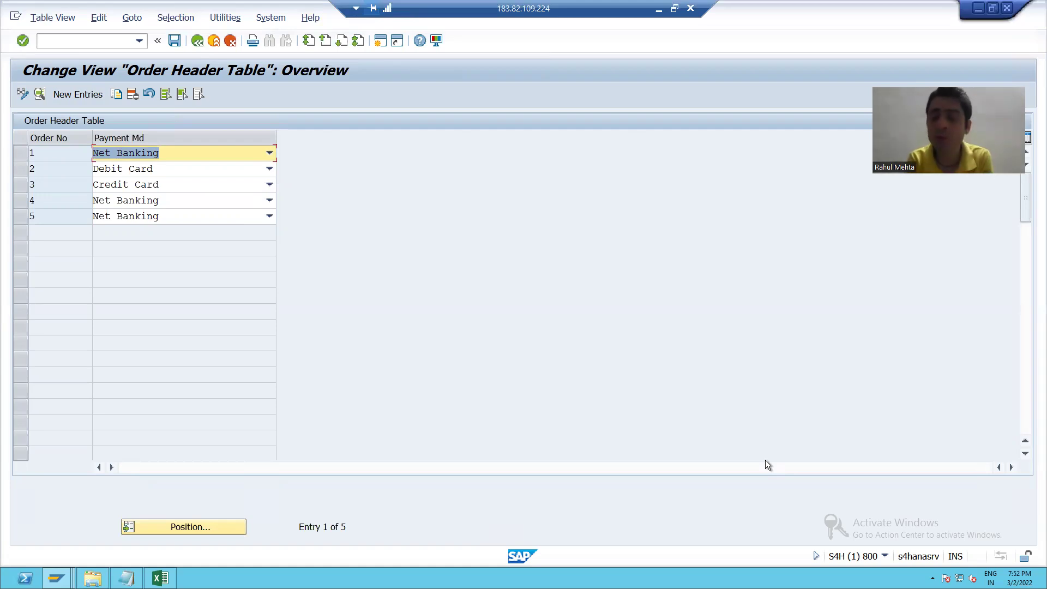
left_click(71, 94)
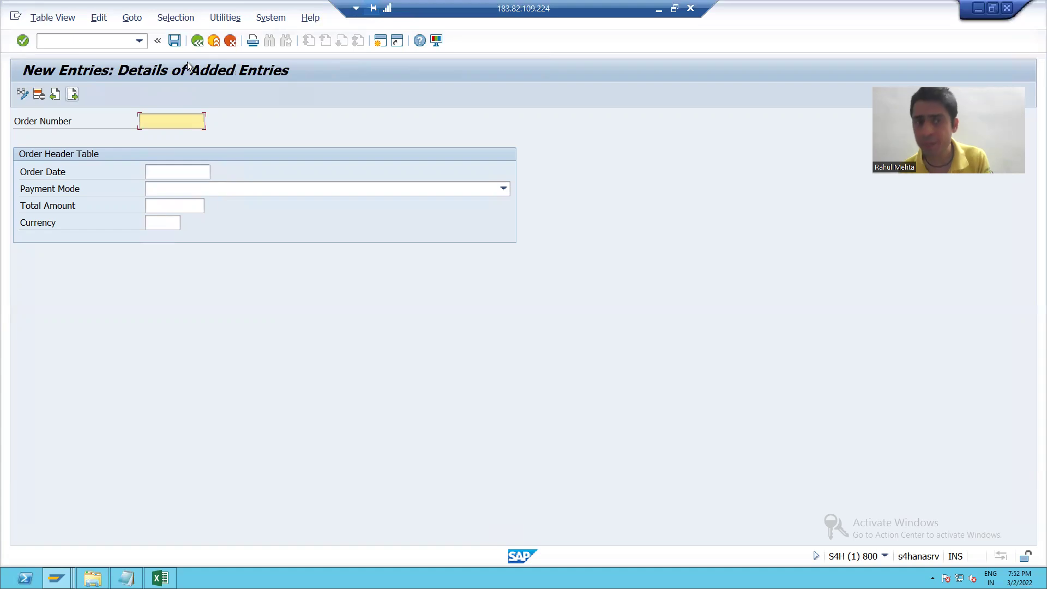
left_click(197, 41)
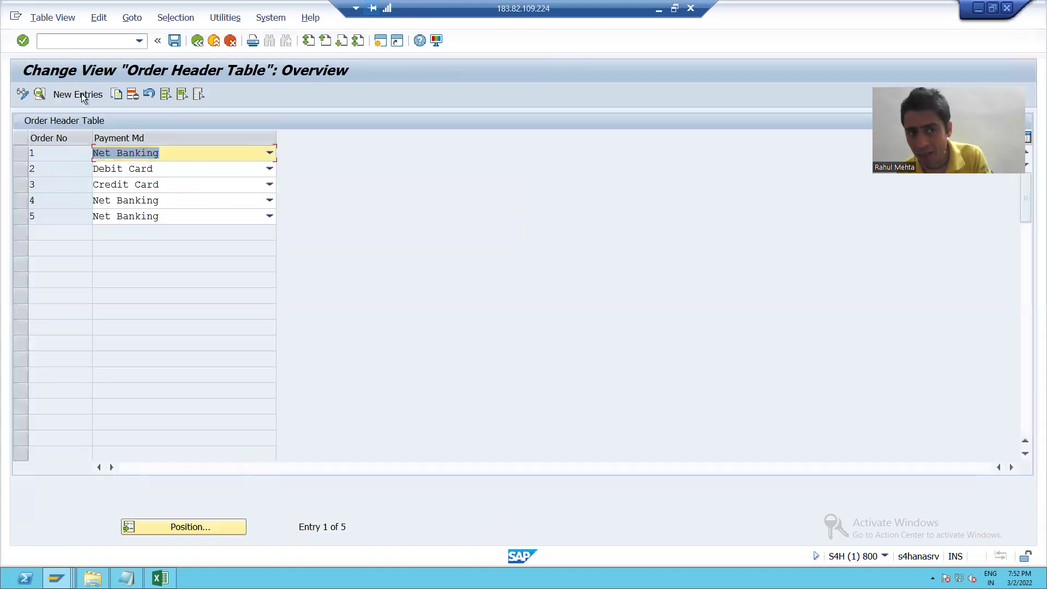
left_click(80, 93)
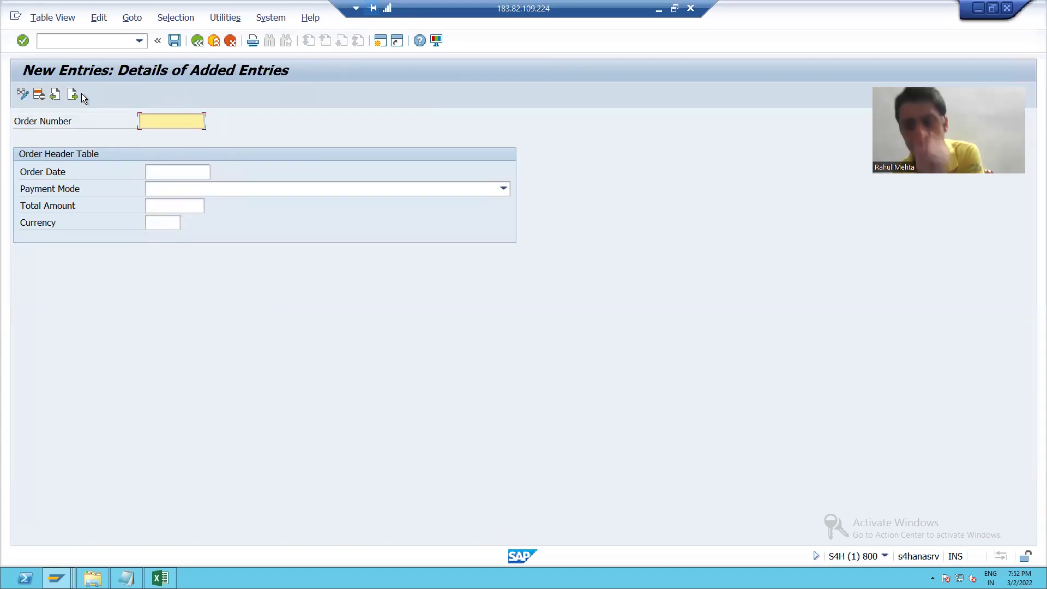
left_click(192, 44)
left_click(21, 167)
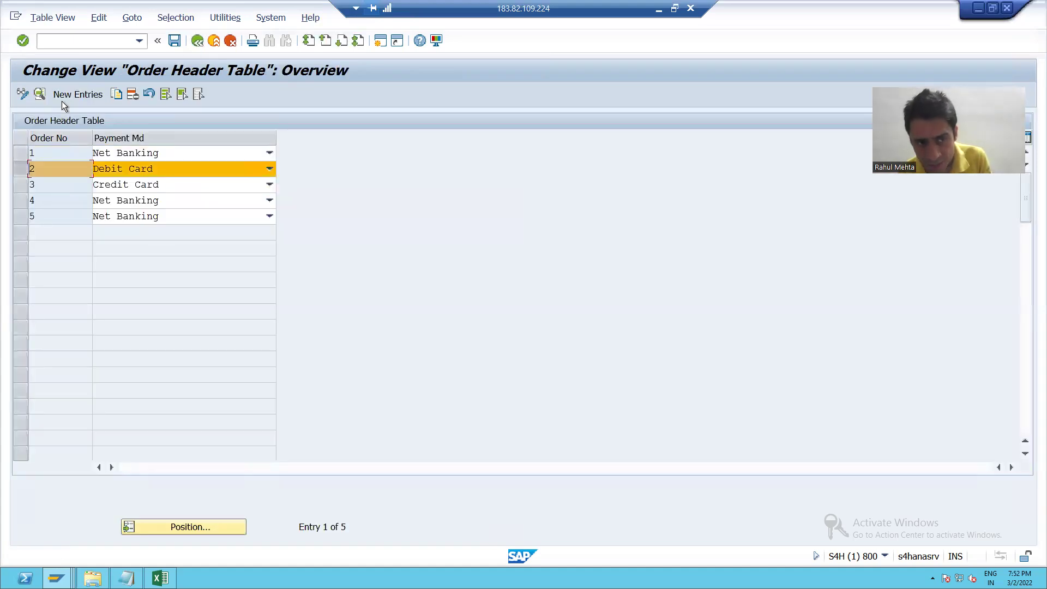
left_click(42, 96)
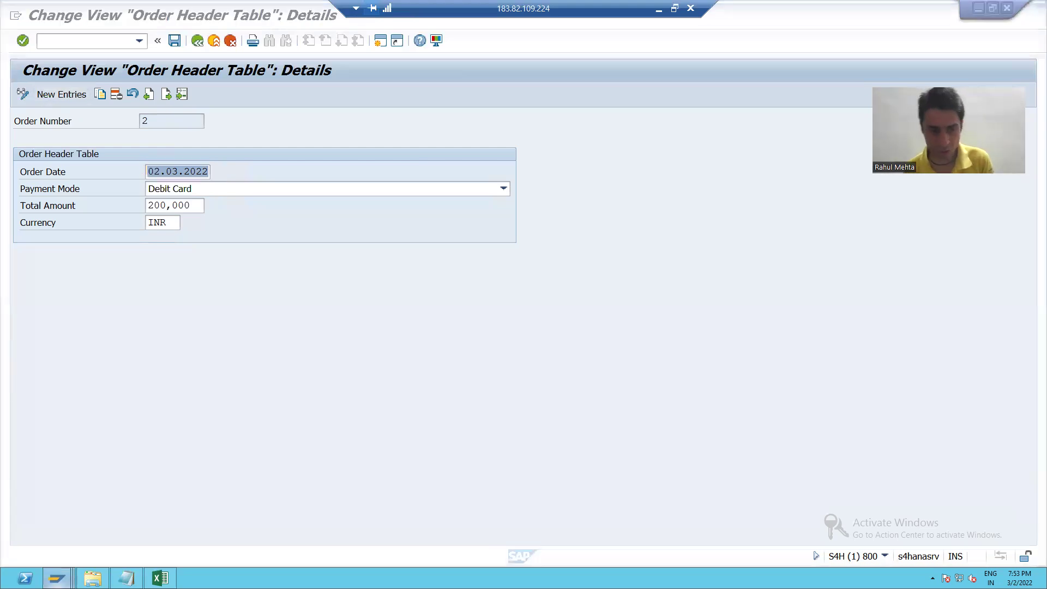
Delete all generated two-step maintenance dialog objects for ZORDH_28 and confirm the deletion.
mouse_move(56, 578)
left_click(181, 534)
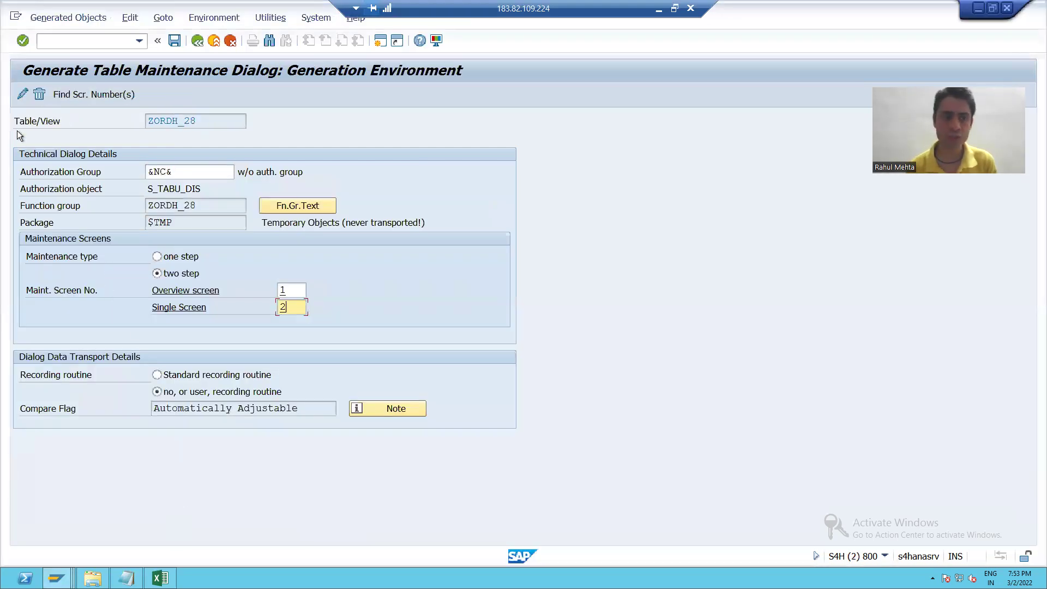
left_click(40, 94)
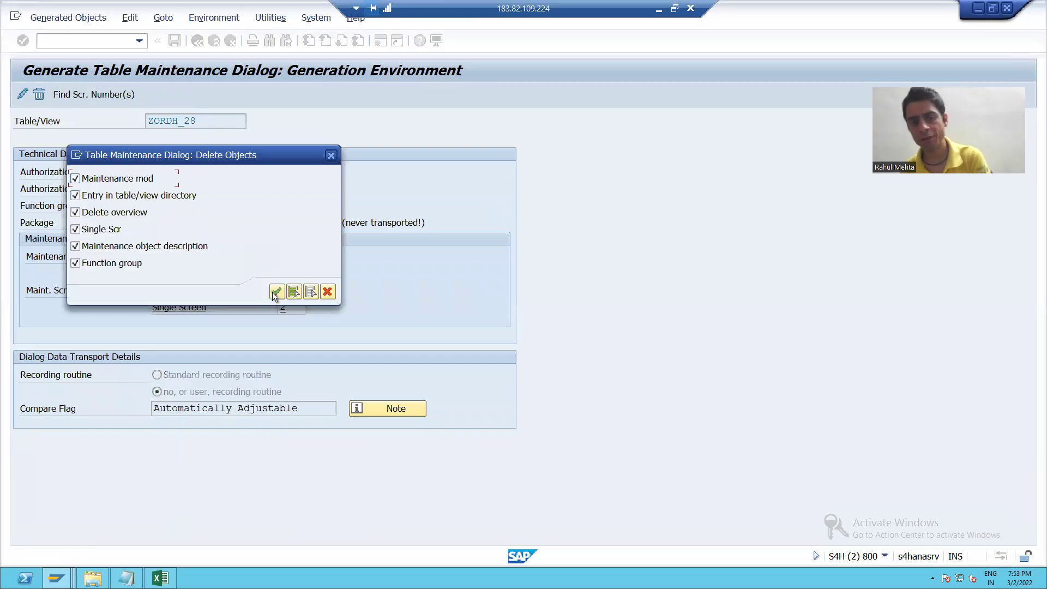
left_click(275, 291)
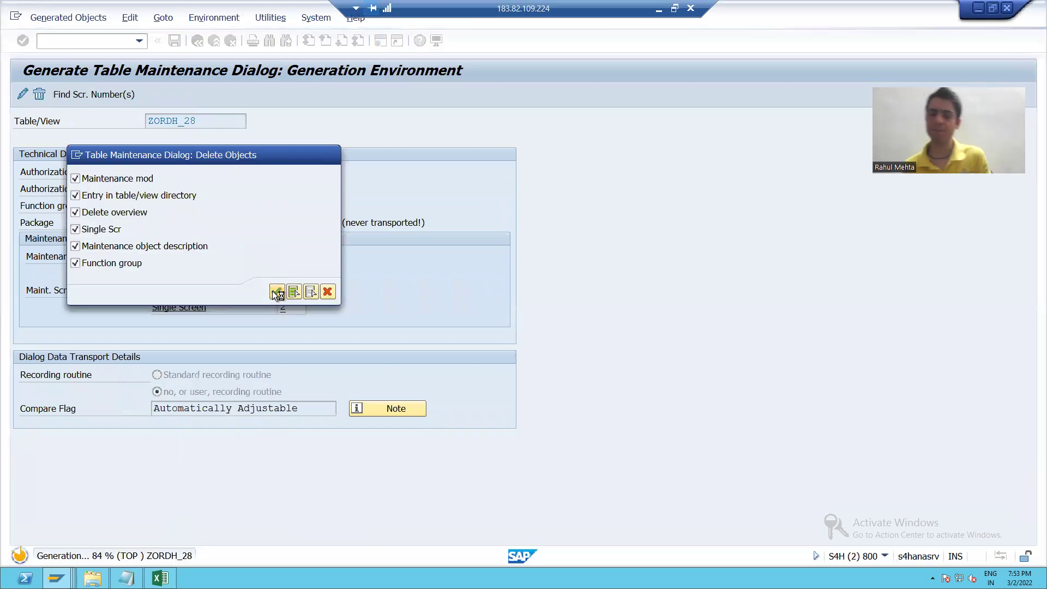
left_click(275, 292)
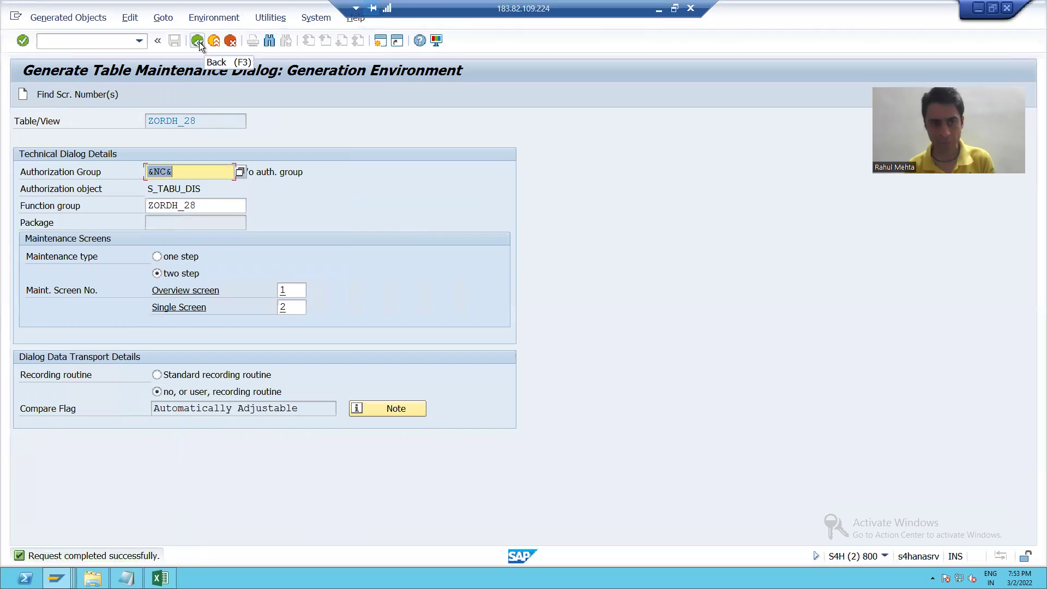
Generate a one-step ZORDH_28 maintenance dialog in function group ZORDH_28 with proposed overview screen 1.
left_click(199, 42)
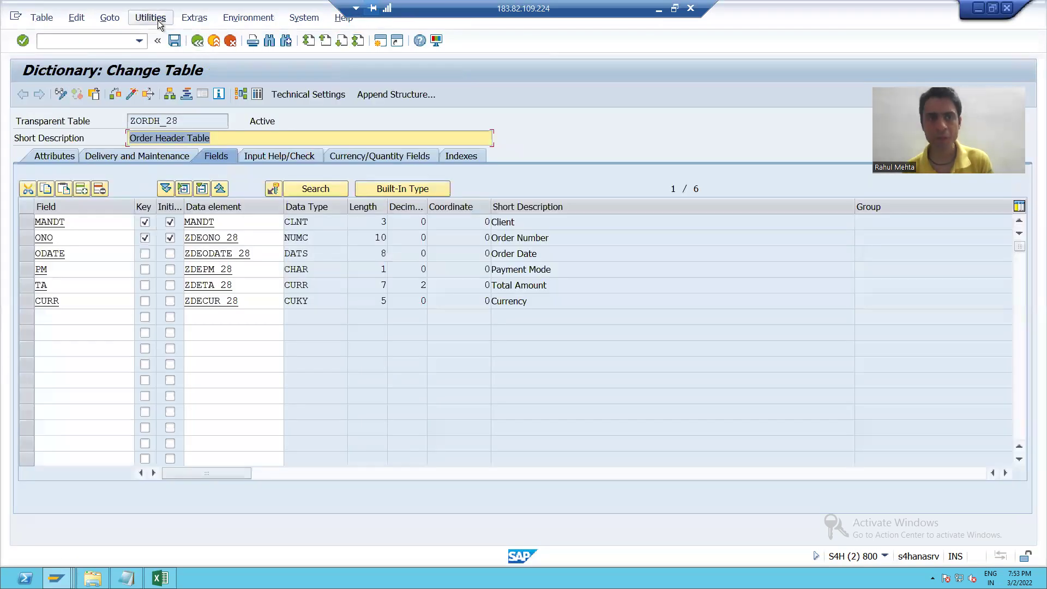
left_click(159, 22)
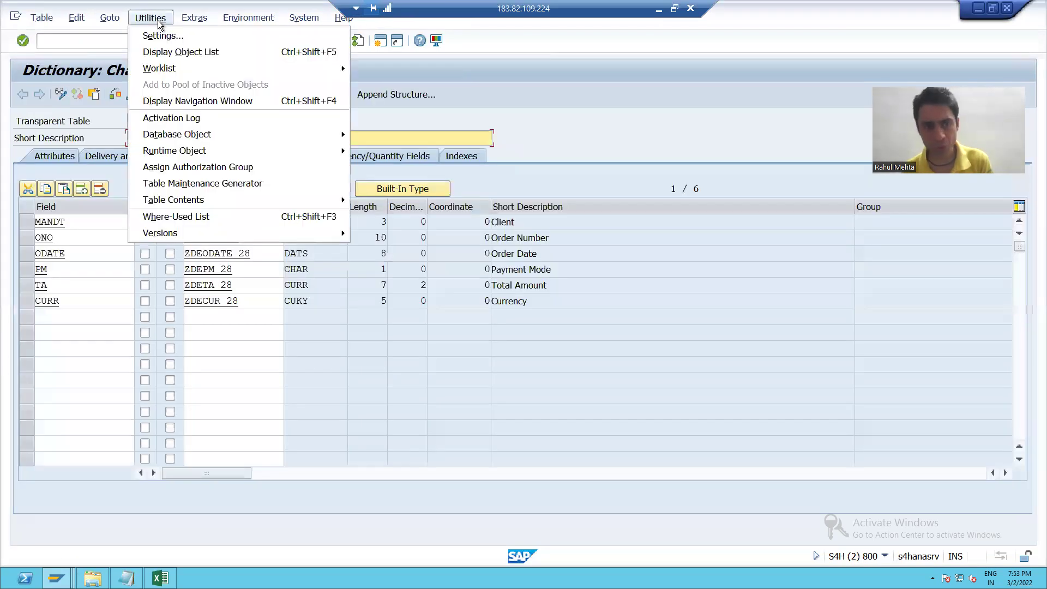
left_click(181, 184)
left_click_drag(191, 121, 148, 121)
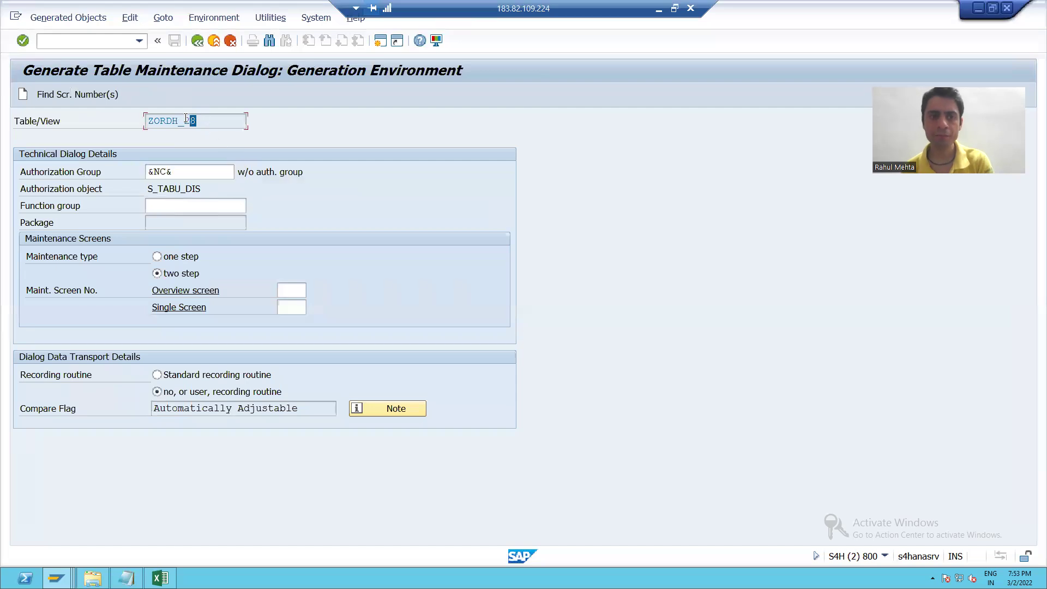
left_click(148, 120)
left_click(180, 203)
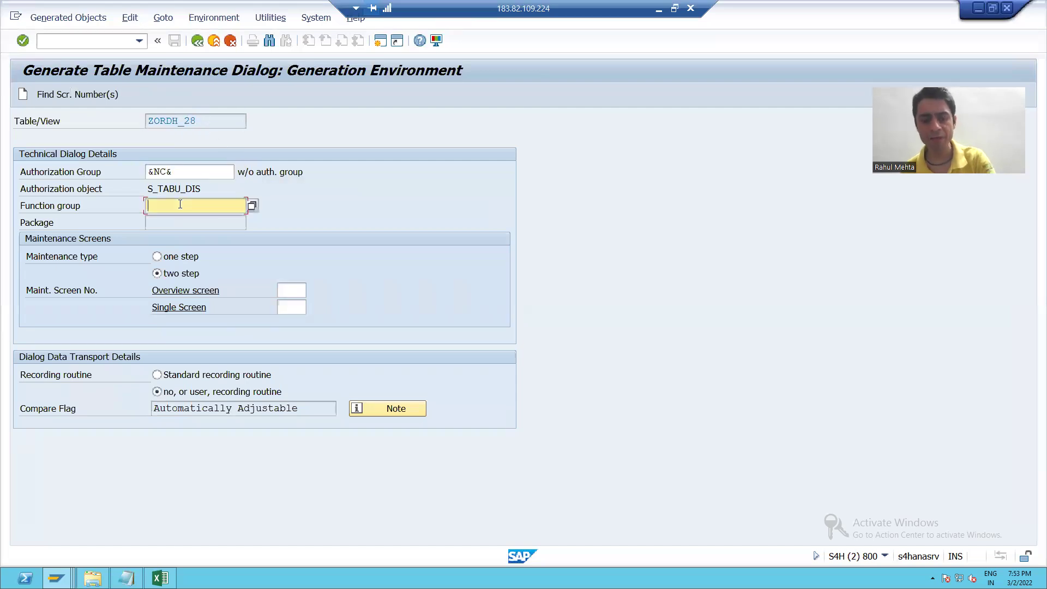
type("ZORDH_28")
key("Return")
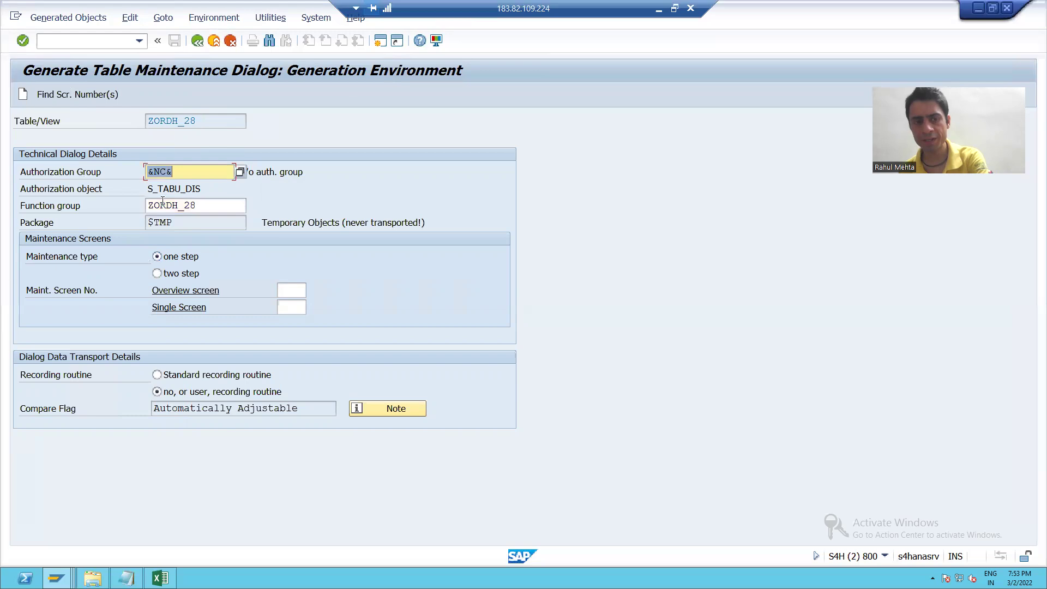
left_click(99, 91)
key("Return")
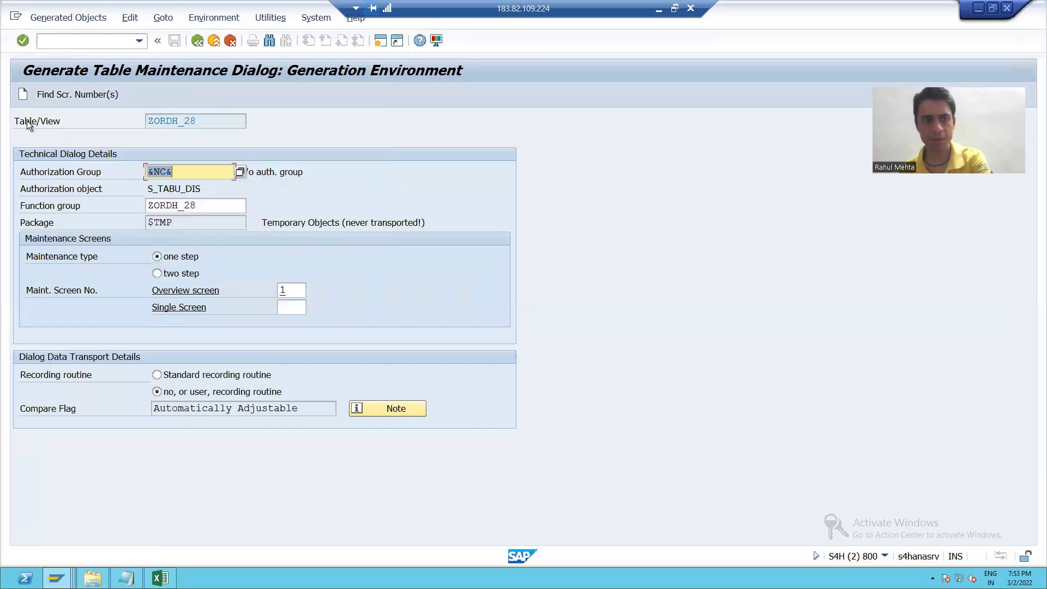
left_click(23, 95)
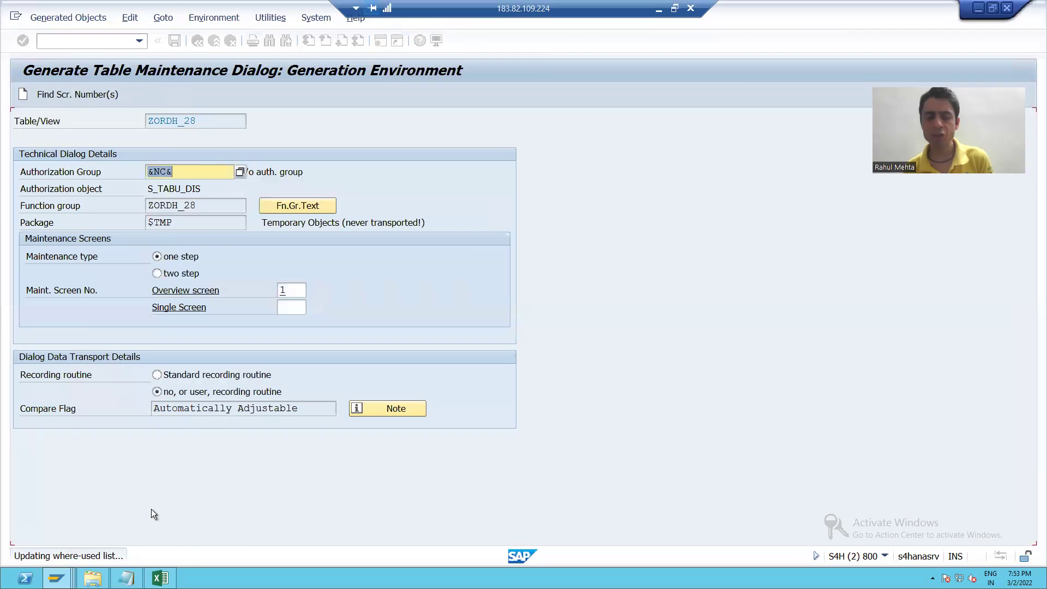
Open ZORDH_28 for maintenance in SM30 in the other session to view its five orders.
left_click(57, 578)
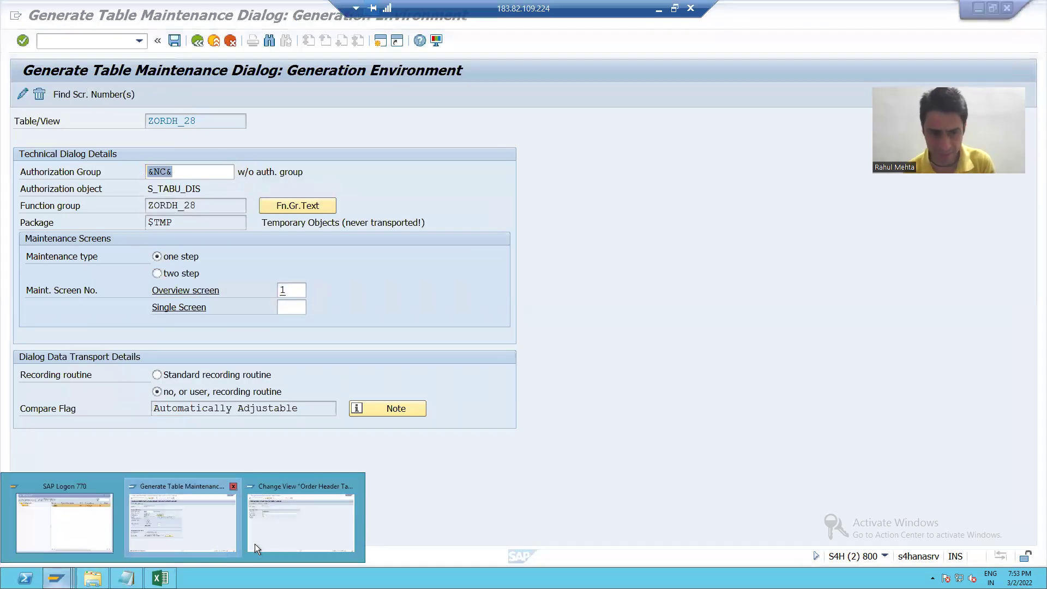
key("ctrl+slash")
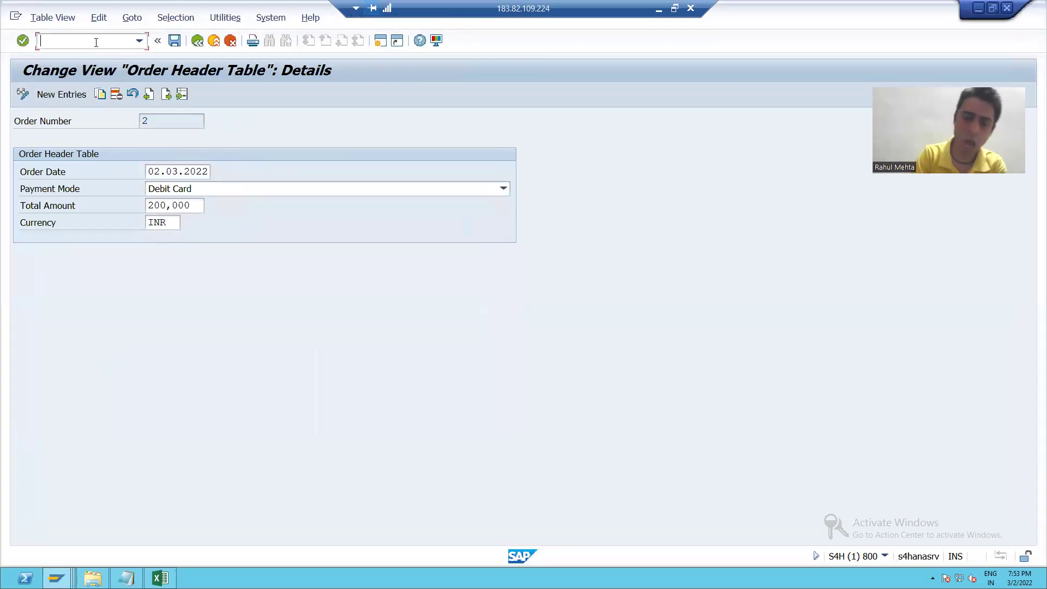
type("/nsm30")
key("Return")
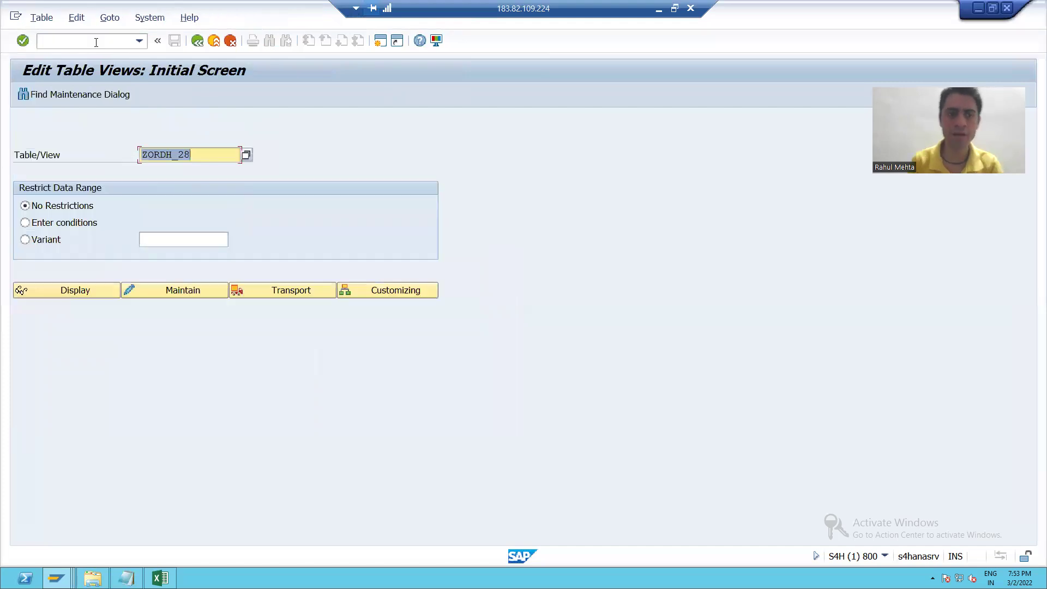
left_click(173, 288)
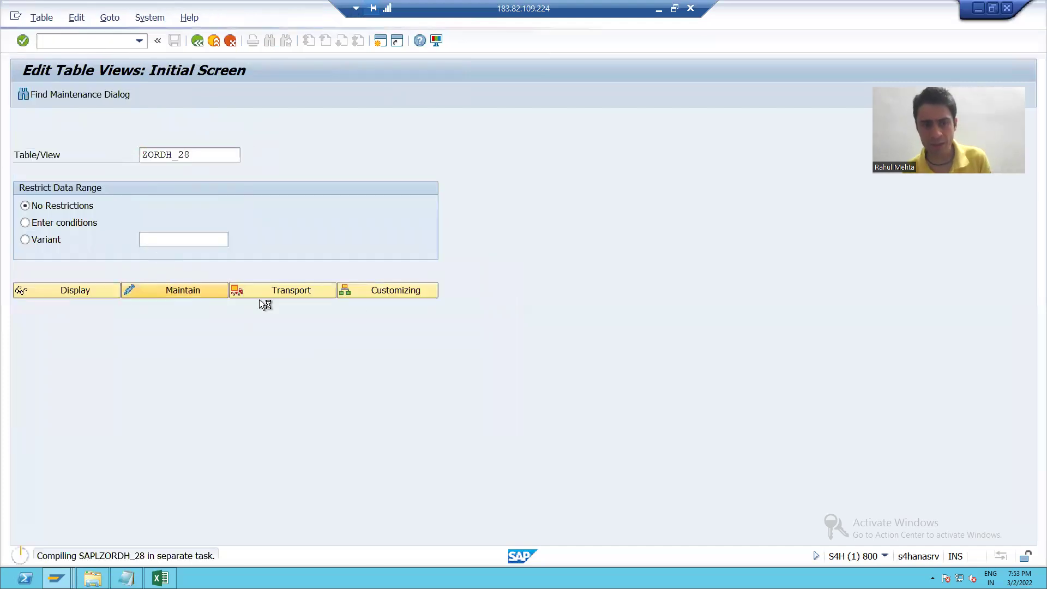